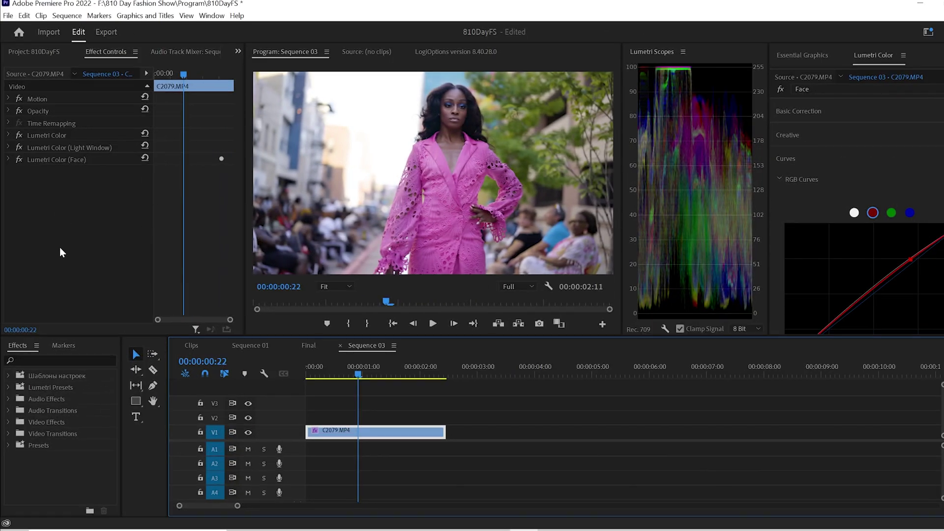
Step: Switch off the Face, Light Window and base Lumetri Color effects in turn, and restore the base one to compare the grade
{"action": "left_click", "coordinate": [20, 160]}
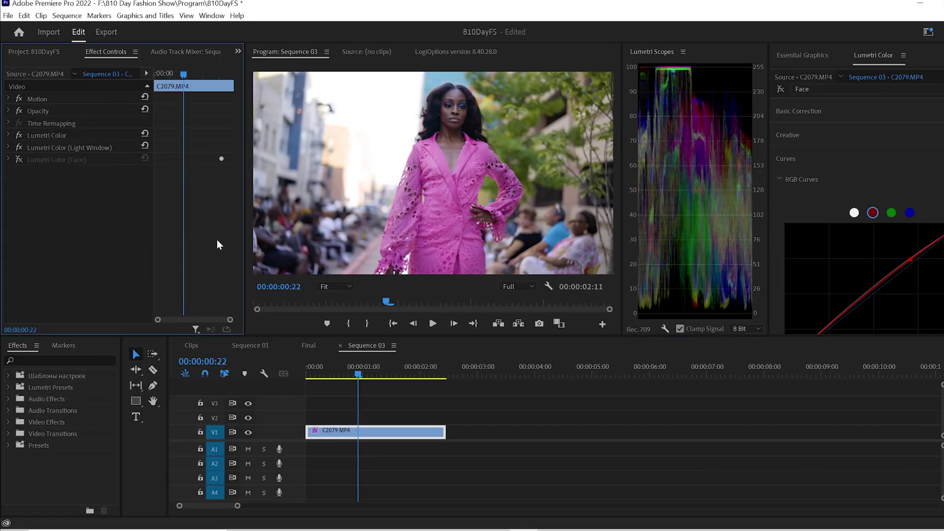
{"action": "left_click", "coordinate": [19, 148]}
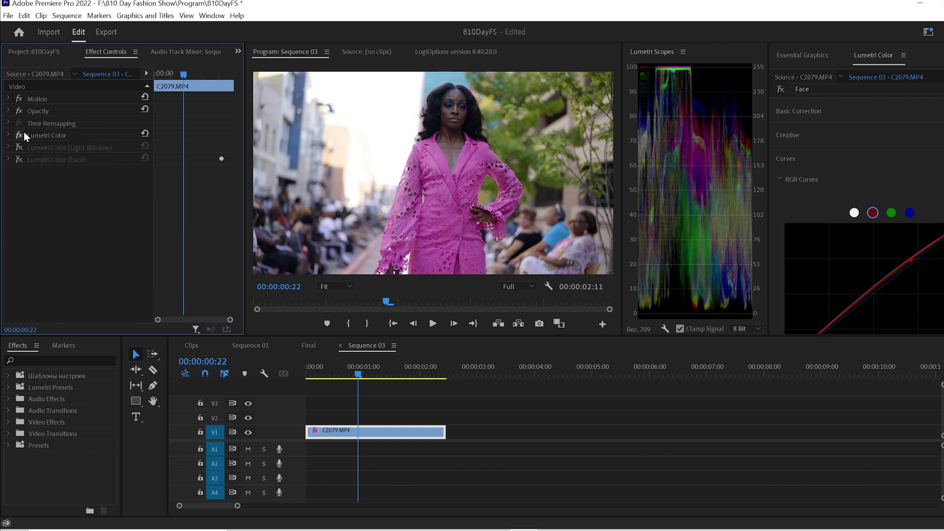
{"action": "left_click", "coordinate": [18, 135]}
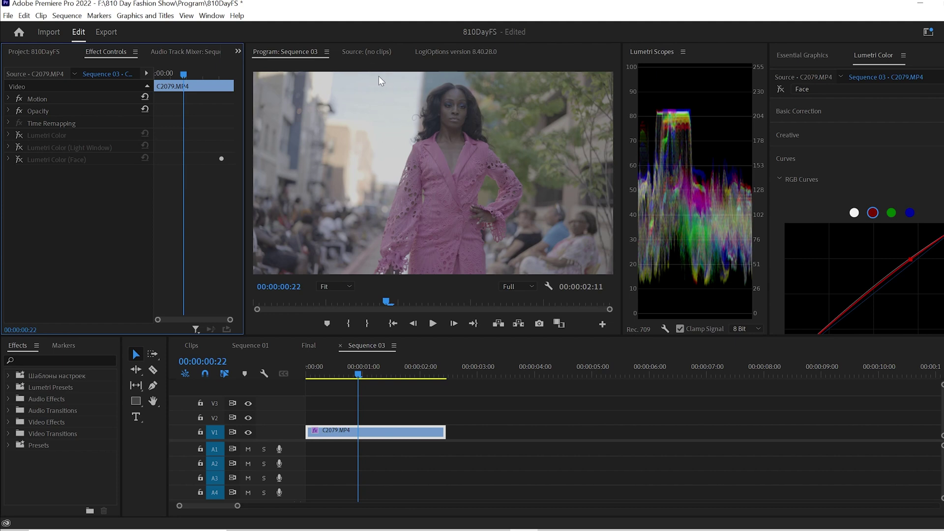
{"action": "left_click", "coordinate": [20, 135]}
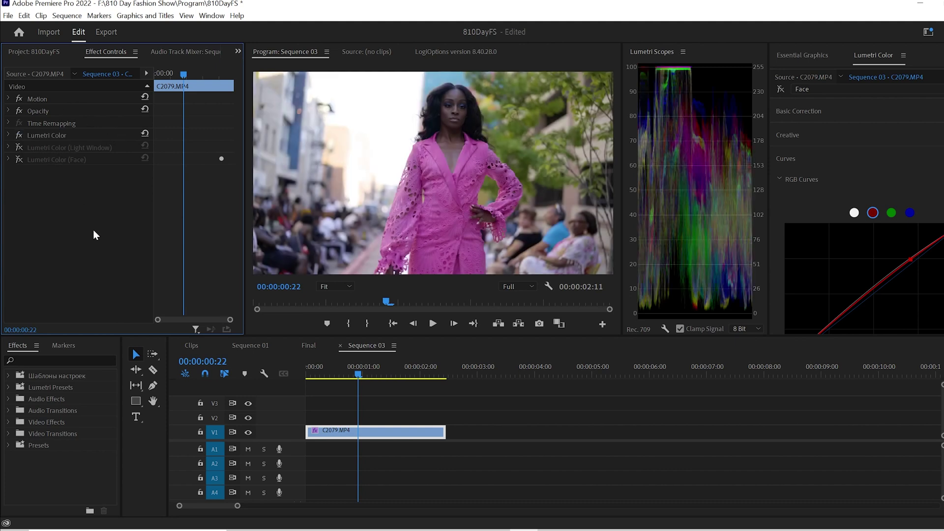
Step: Re-enable the Light Window and Face effects and examine the Face effect's mask on the woman's head
{"action": "left_click", "coordinate": [18, 148]}
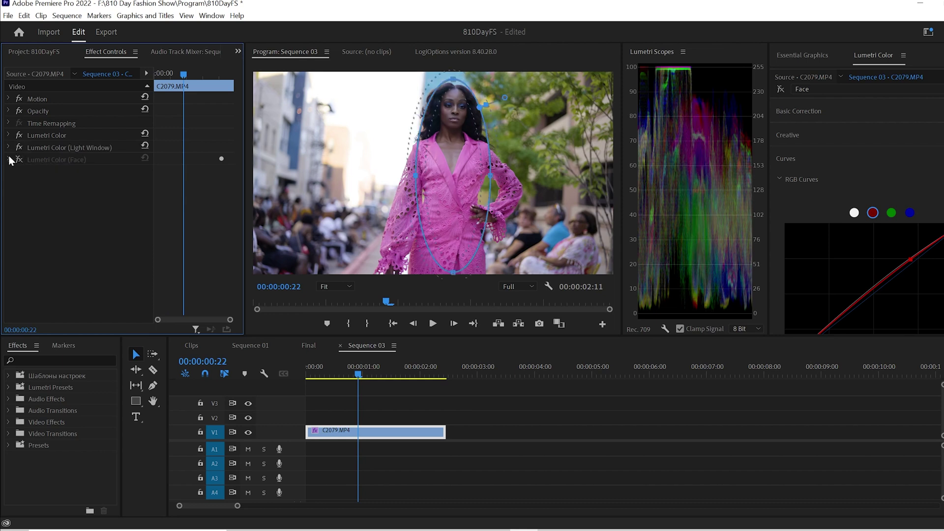
{"action": "left_click", "coordinate": [8, 159]}
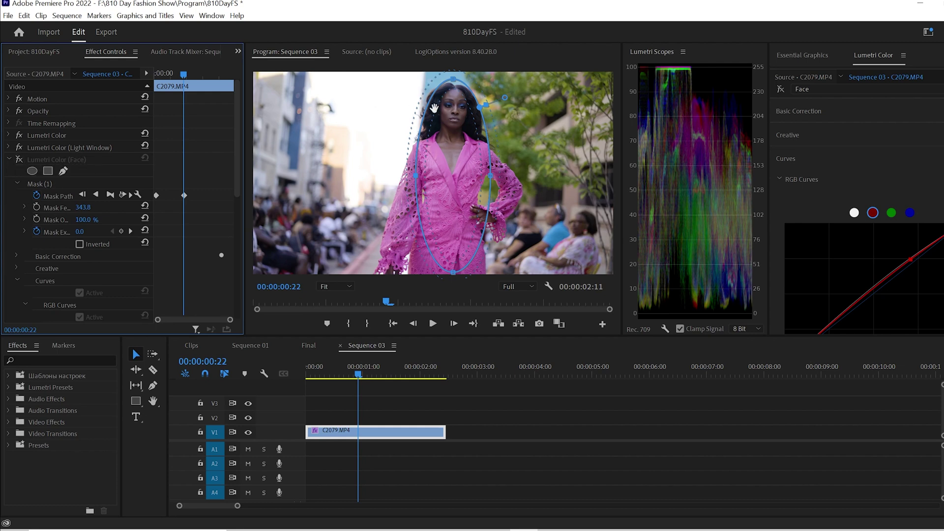
{"action": "left_click", "coordinate": [20, 159]}
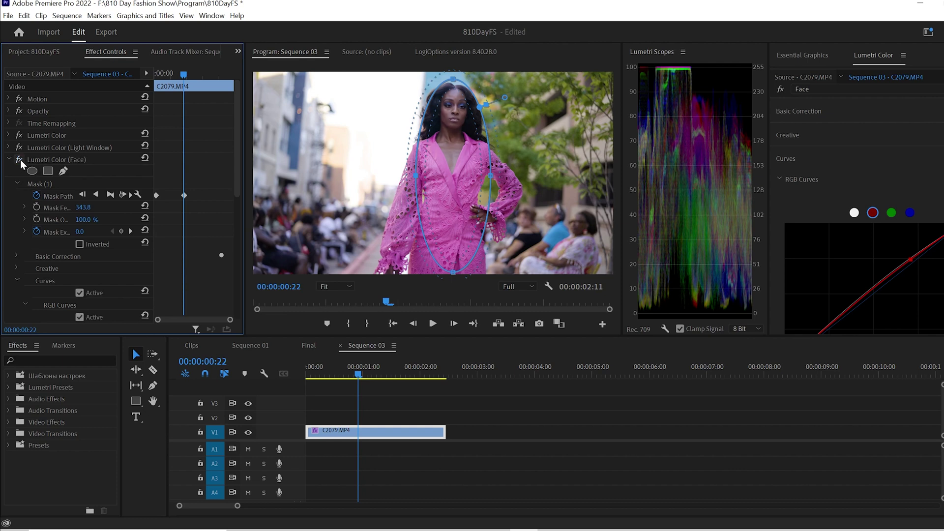
{"action": "left_click", "coordinate": [45, 185]}
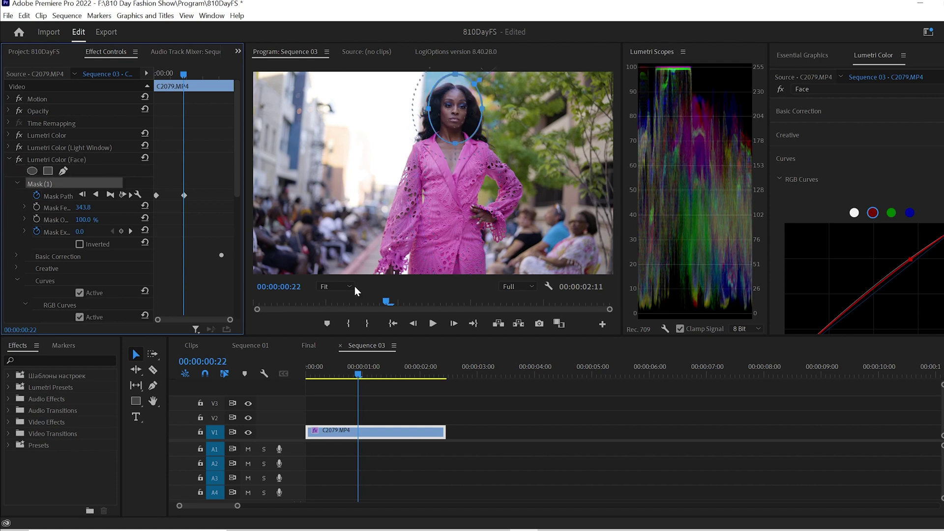
{"action": "left_click_drag", "start_coordinate": [179, 71], "coordinate": [183, 100]}
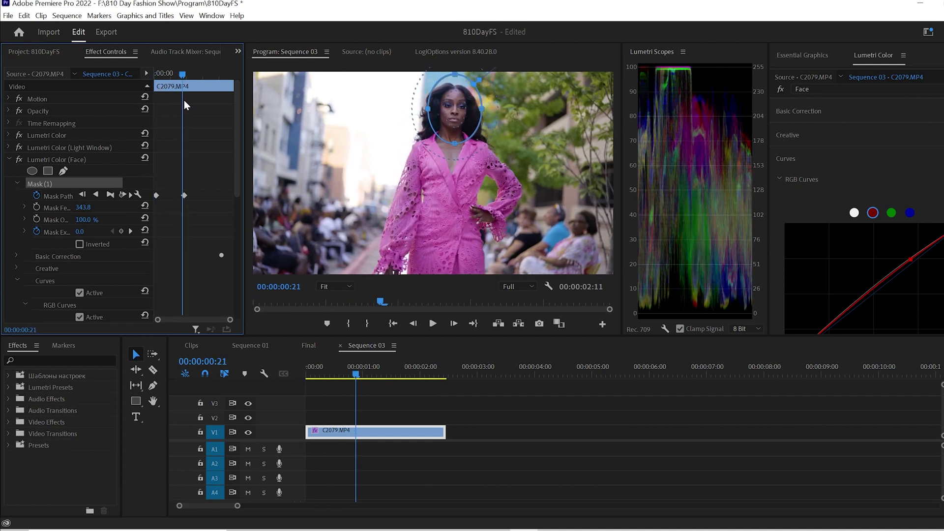
Step: Delete the Light Window and Face Lumetri Color effects, and toggle the remaining base correction off and on
{"action": "left_click", "coordinate": [51, 160]}
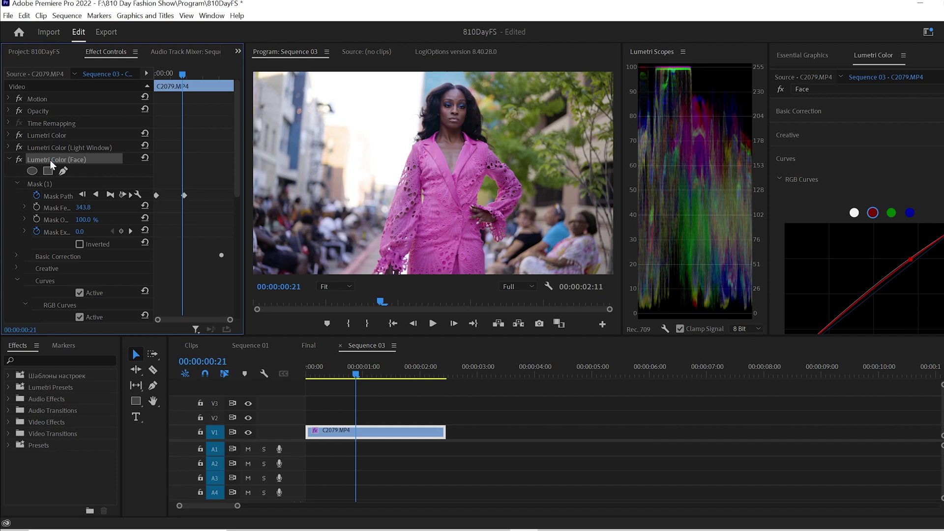
{"action": "left_click", "coordinate": [58, 147], "text": "ctrl"}
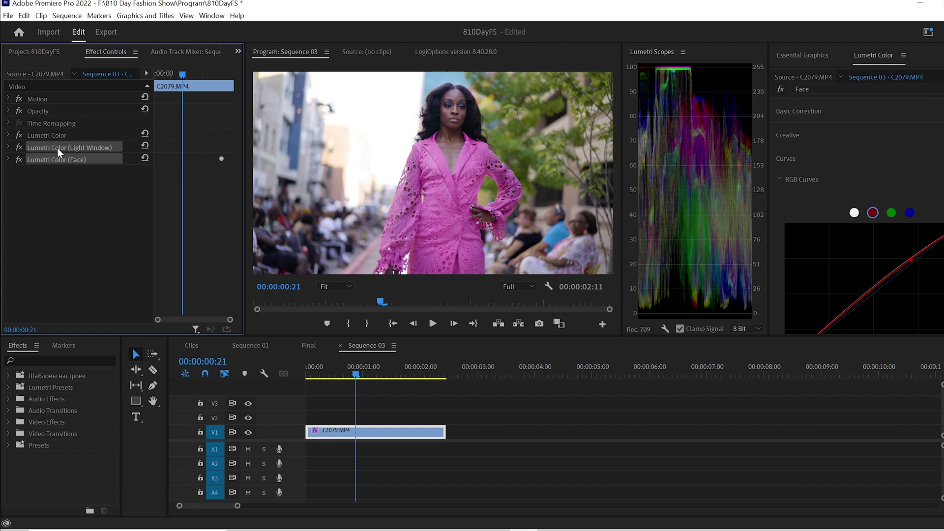
{"action": "key", "text": "Delete"}
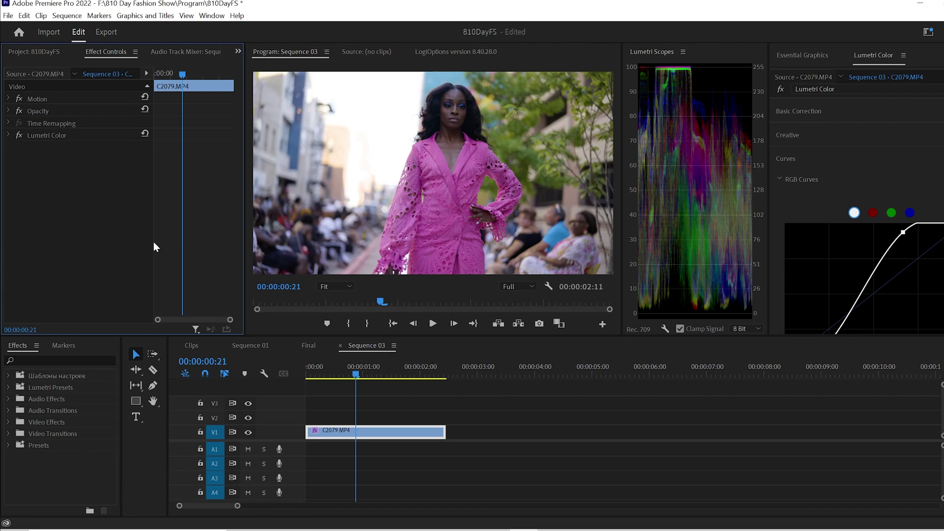
{"action": "left_click", "coordinate": [16, 137]}
{"action": "left_click", "coordinate": [16, 137]}
Step: Find the Lumetri Color video effect and add a second instance to the C2079.MP4 clip
{"action": "left_click", "coordinate": [57, 362]}
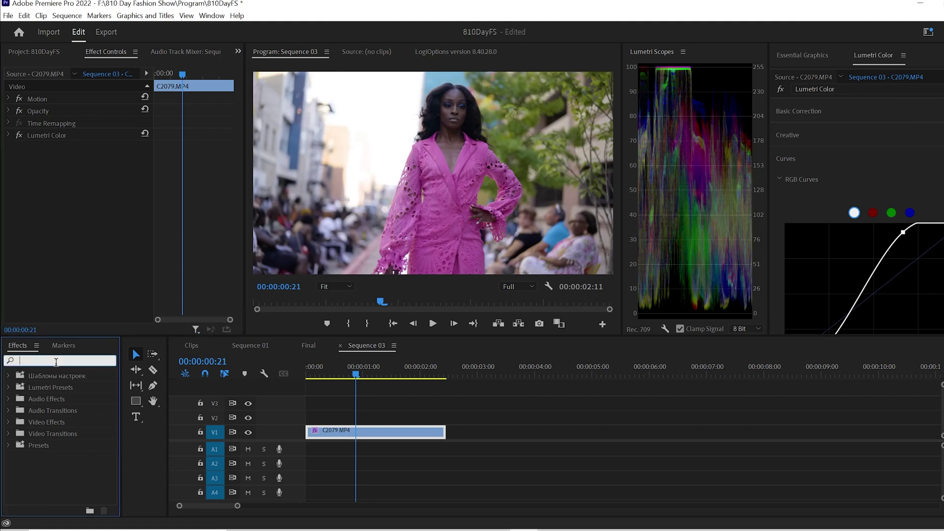
{"action": "type", "text": "Lumetr"}
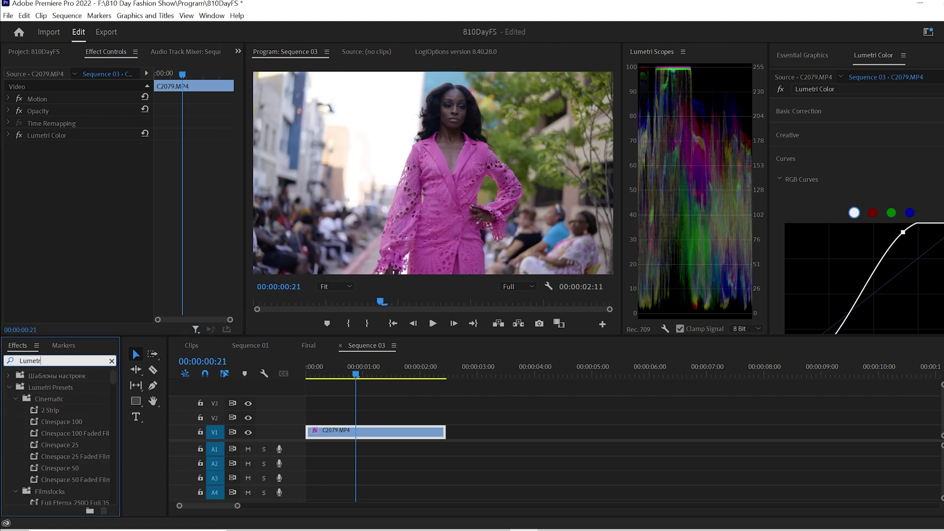
{"action": "type", "text": "i Color"}
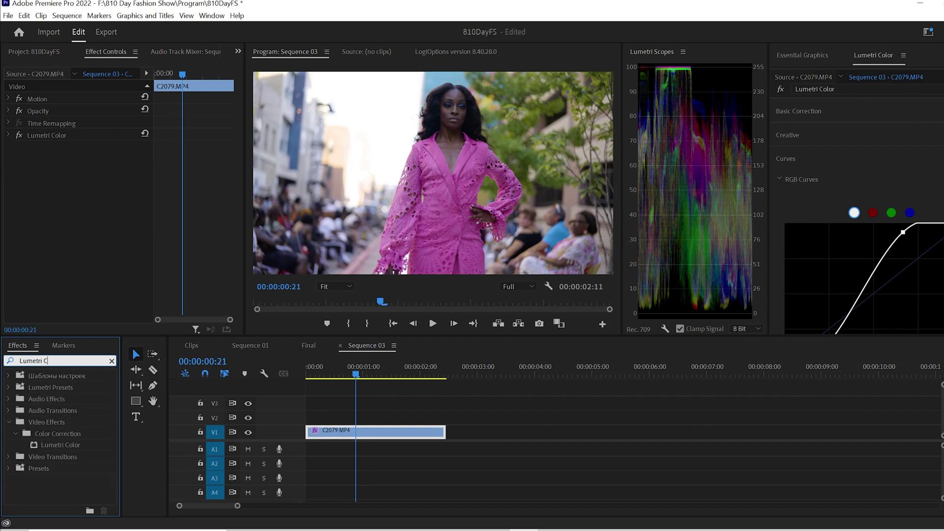
{"action": "double_click", "coordinate": [68, 445]}
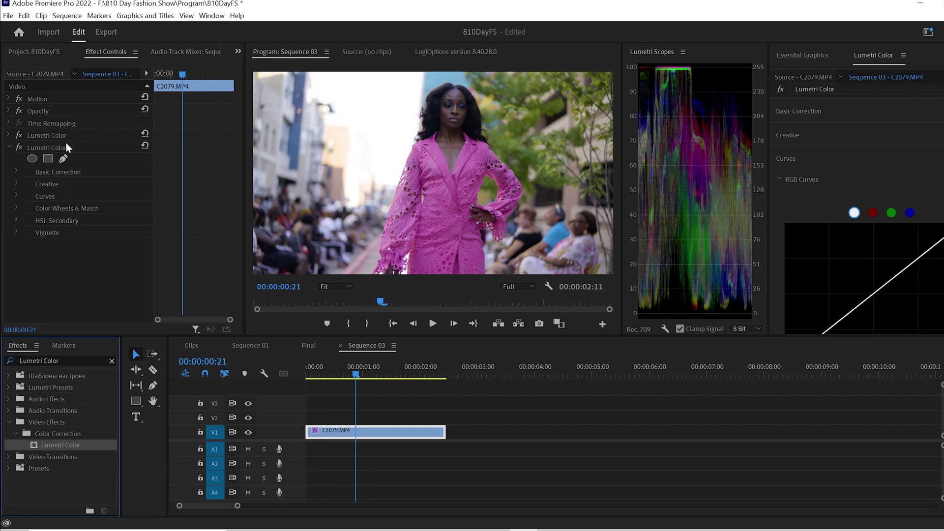
Step: Rename the new Lumetri Color effect as Light Window
{"action": "right_click", "coordinate": [58, 144]}
{"action": "left_click", "coordinate": [102, 151]}
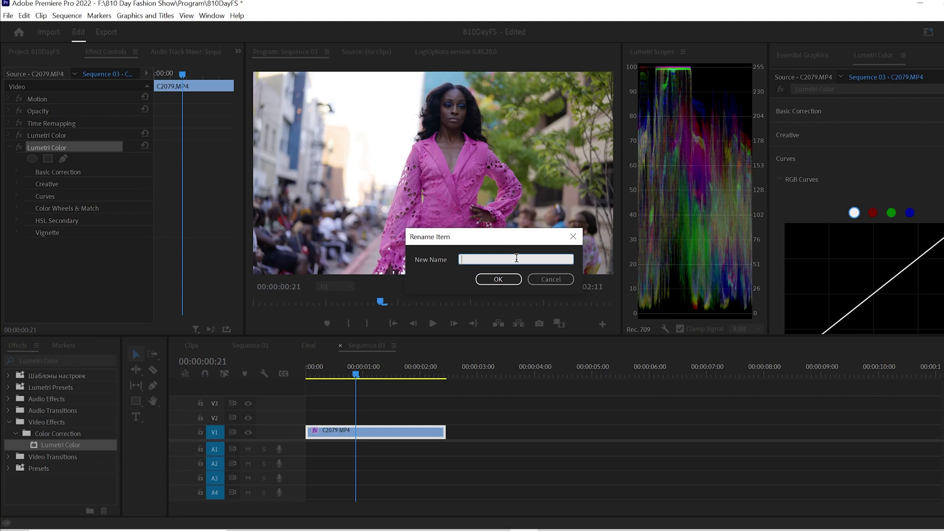
{"action": "type", "text": "Light Window"}
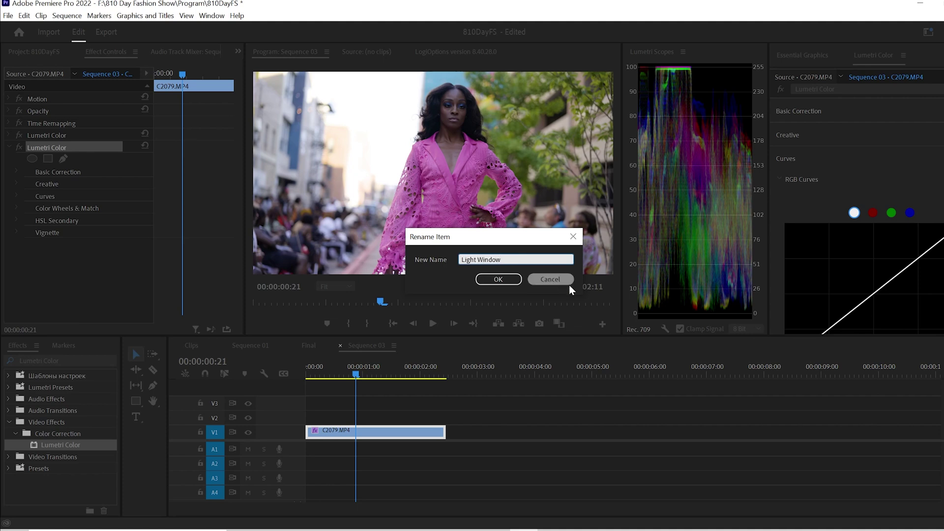
{"action": "left_click", "coordinate": [499, 279]}
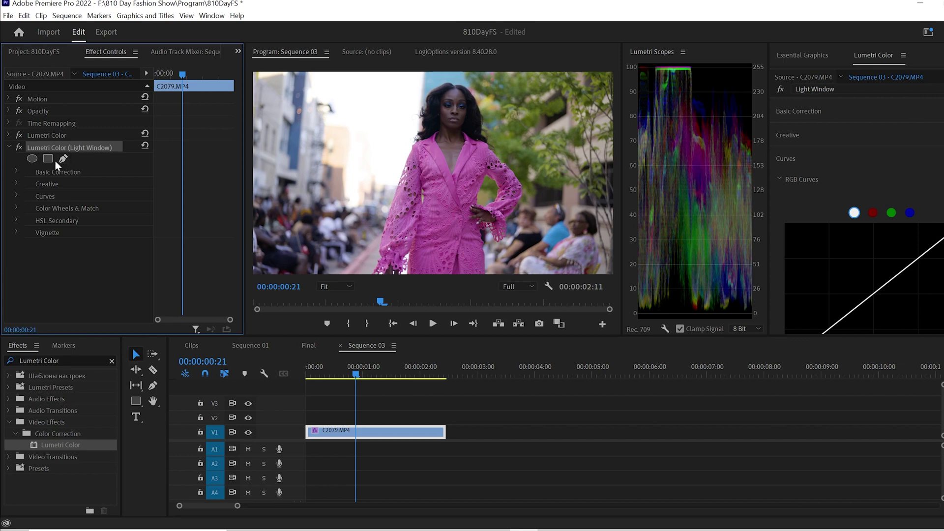
Step: Add a tall elliptical mask to the Light Window effect around the woman's head and torso, with a feather of about 272
{"action": "left_click", "coordinate": [36, 159]}
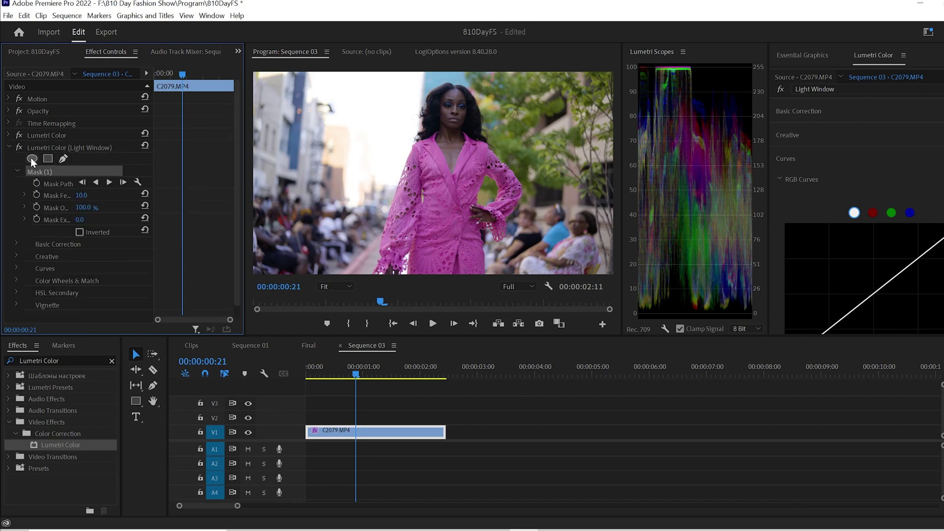
{"action": "left_click_drag", "start_coordinate": [430, 191], "coordinate": [454, 269]}
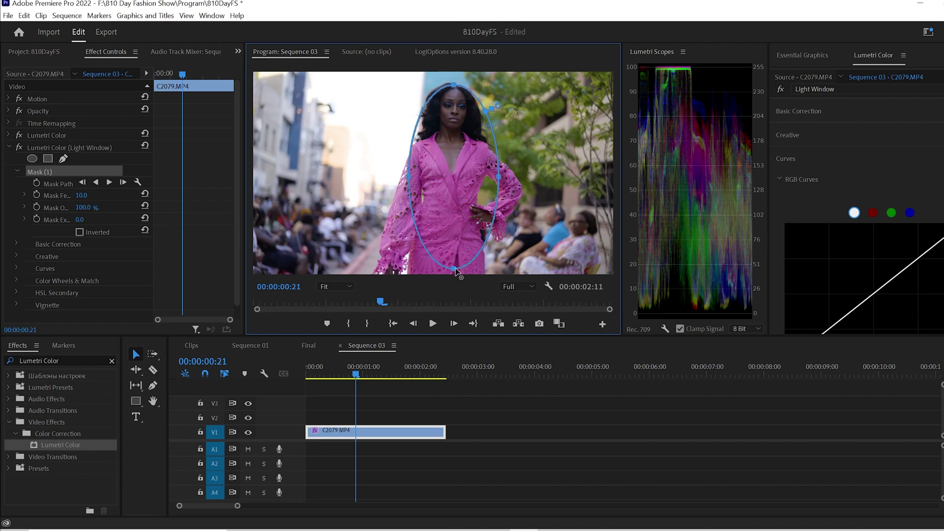
{"action": "left_click_drag", "start_coordinate": [499, 106], "coordinate": [515, 103]}
{"action": "left_click_drag", "start_coordinate": [463, 173], "coordinate": [466, 167]}
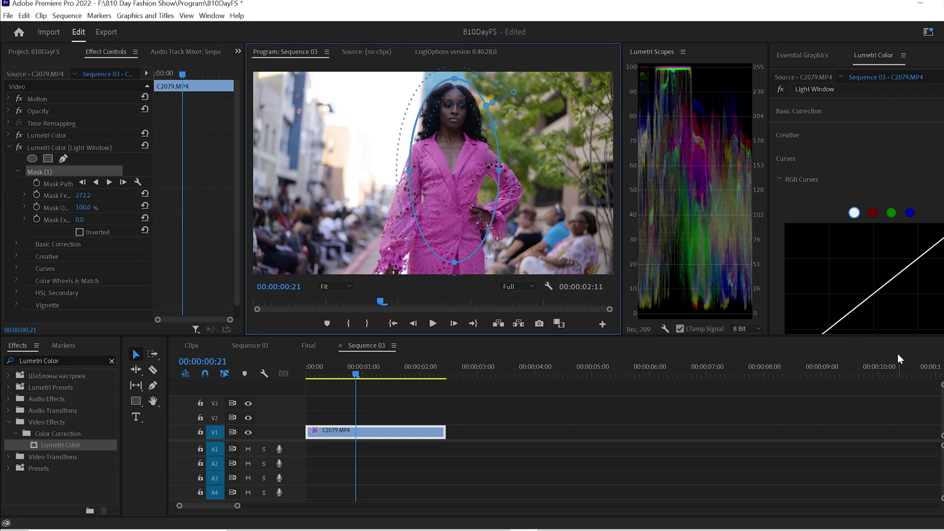
Step: Brighten the masked area slightly by adding a point in the highlights of the white RGB curve and raising it
{"action": "left_click", "coordinate": [895, 175]}
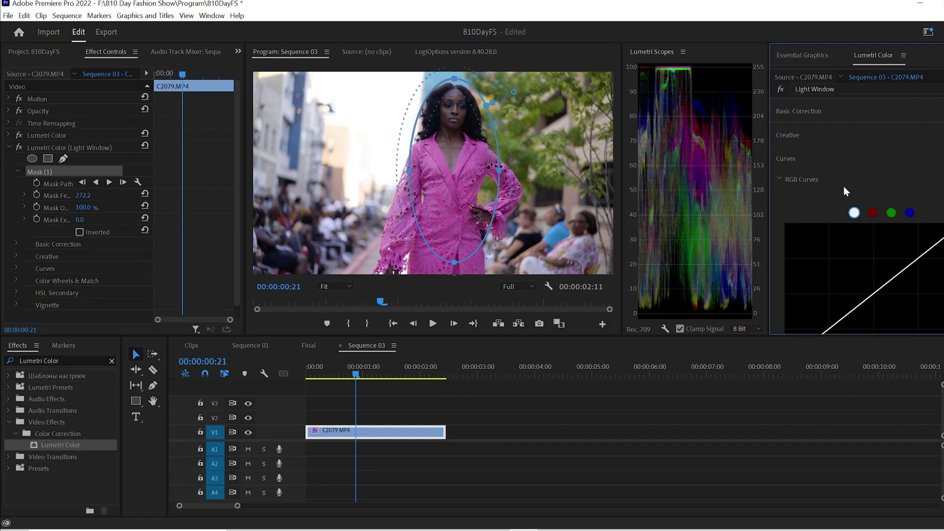
{"action": "scroll", "coordinate": [844, 188], "scroll_direction": "down", "scroll_amount": 5}
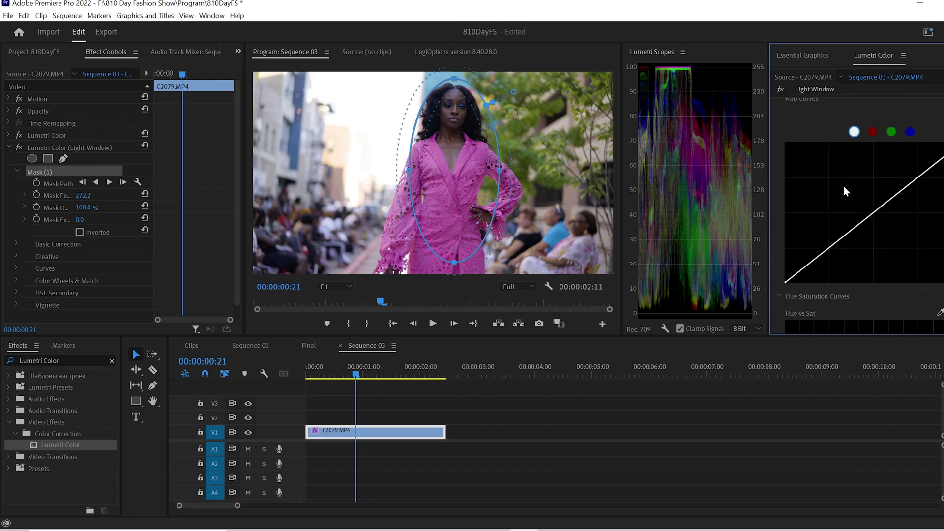
{"action": "scroll", "coordinate": [843, 186], "scroll_direction": "up", "scroll_amount": 3}
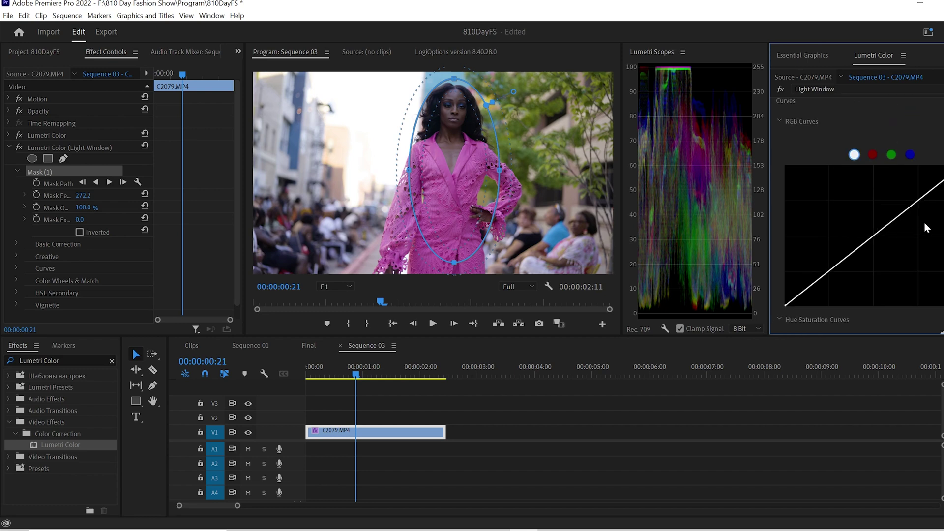
{"action": "left_click_drag", "start_coordinate": [923, 199], "coordinate": [915, 195]}
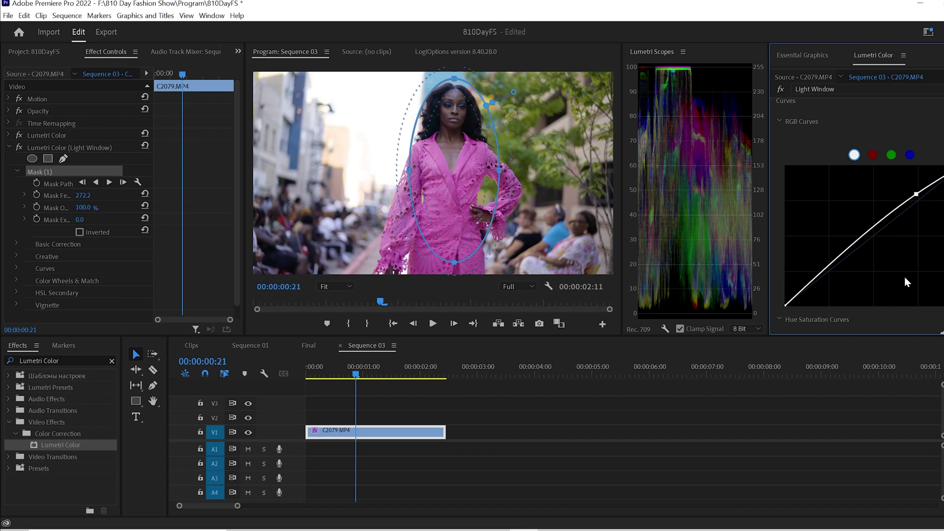
Step: Reposition the Light Window mask over the woman at the clip's first frame and track it forward through the clip
{"action": "left_click", "coordinate": [57, 150]}
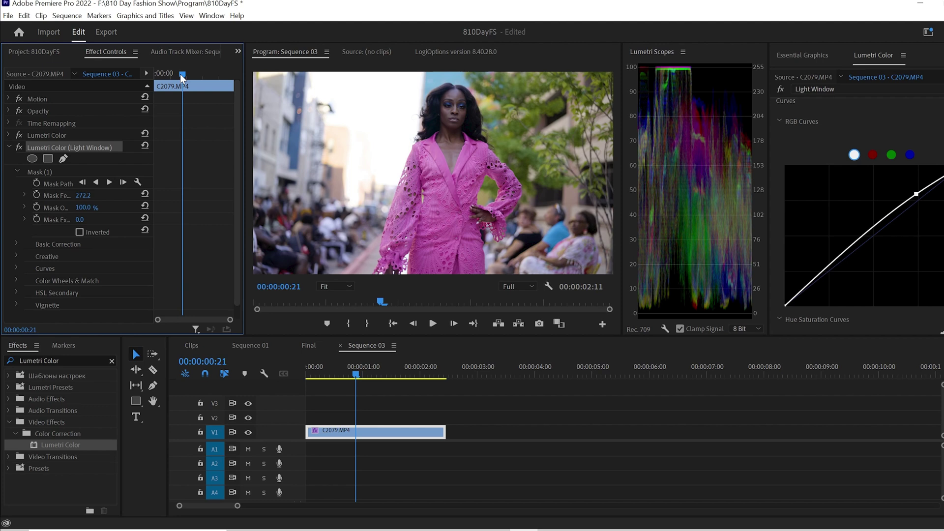
{"action": "left_click_drag", "start_coordinate": [180, 74], "coordinate": [122, 91]}
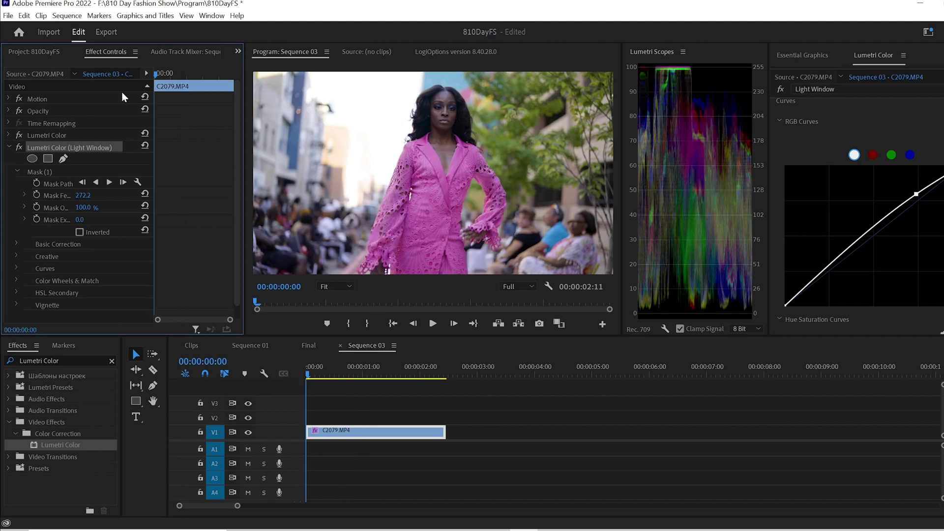
{"action": "left_click", "coordinate": [43, 171]}
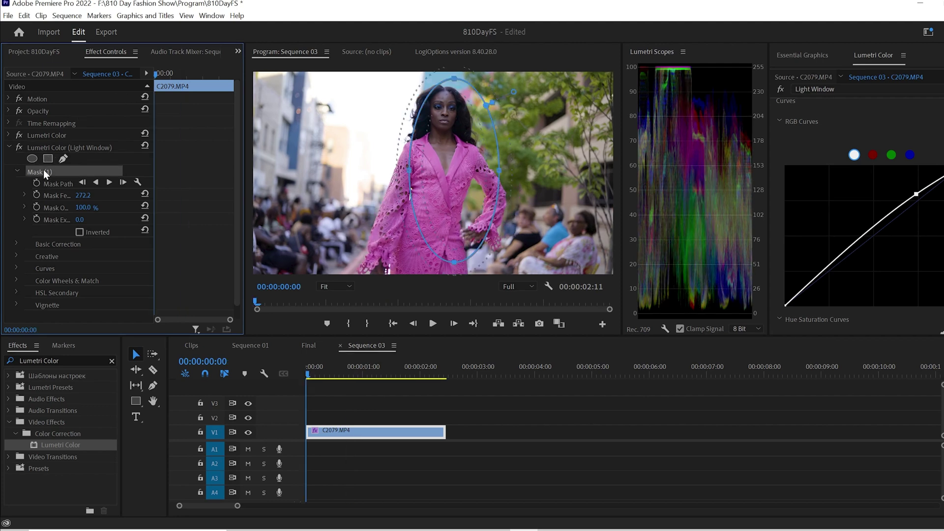
{"action": "left_click_drag", "start_coordinate": [449, 154], "coordinate": [440, 156]}
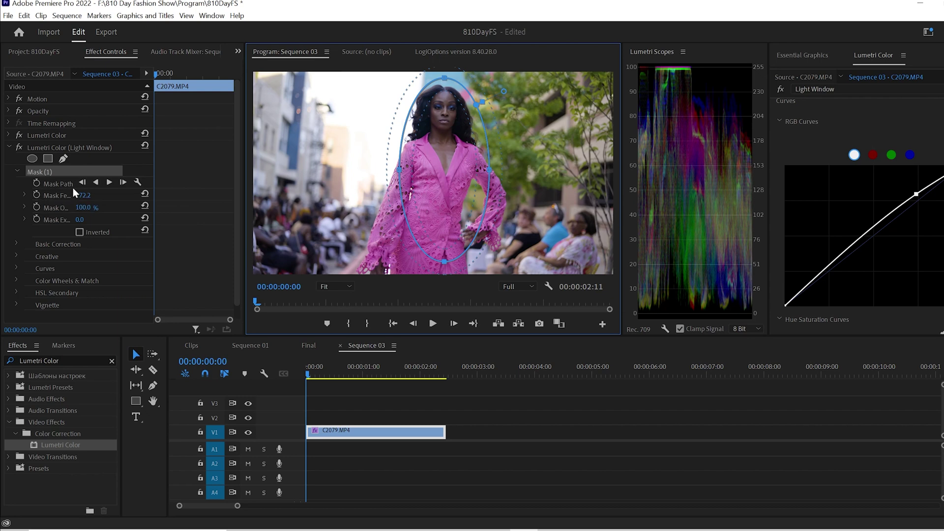
{"action": "left_click", "coordinate": [109, 183]}
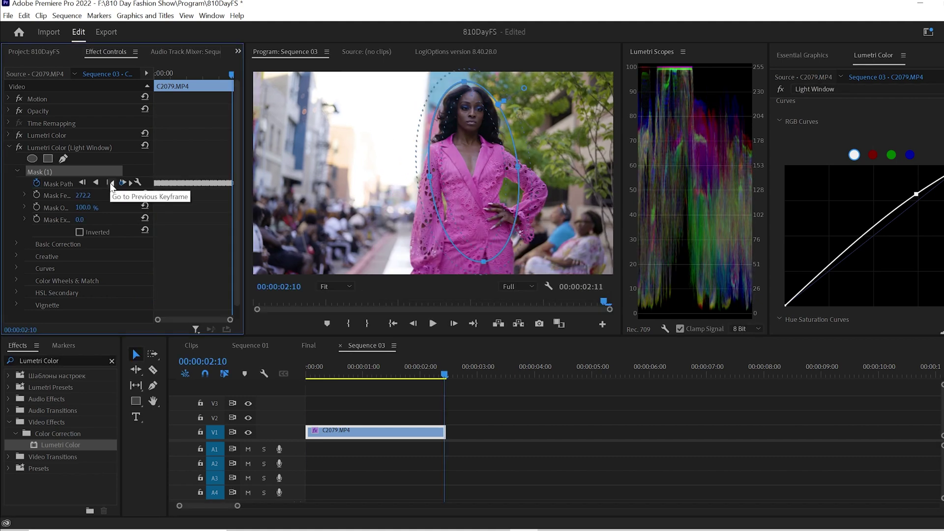
Step: Review the Light Window correction at 00:00:00:13 by toggling the effect off and on, and collapse its settings
{"action": "left_click_drag", "start_coordinate": [231, 77], "coordinate": [149, 102]}
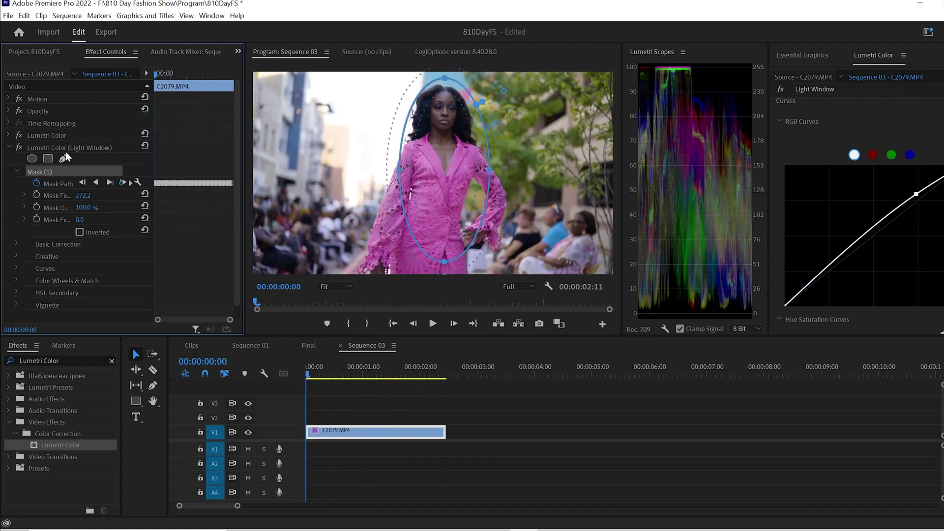
{"action": "left_click", "coordinate": [45, 146]}
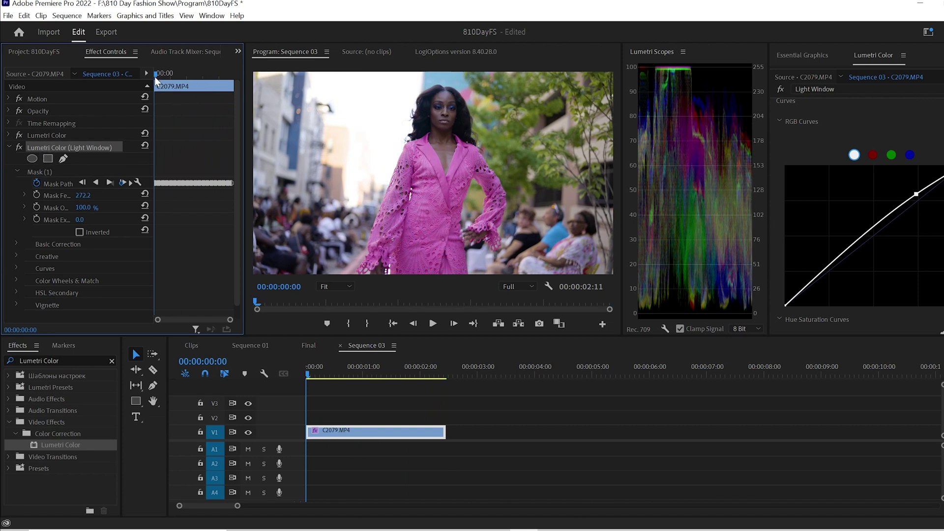
{"action": "left_click_drag", "start_coordinate": [155, 76], "coordinate": [174, 88]}
{"action": "left_click", "coordinate": [20, 147]}
{"action": "left_click", "coordinate": [19, 146]}
{"action": "left_click", "coordinate": [19, 146]}
{"action": "left_click", "coordinate": [19, 147]}
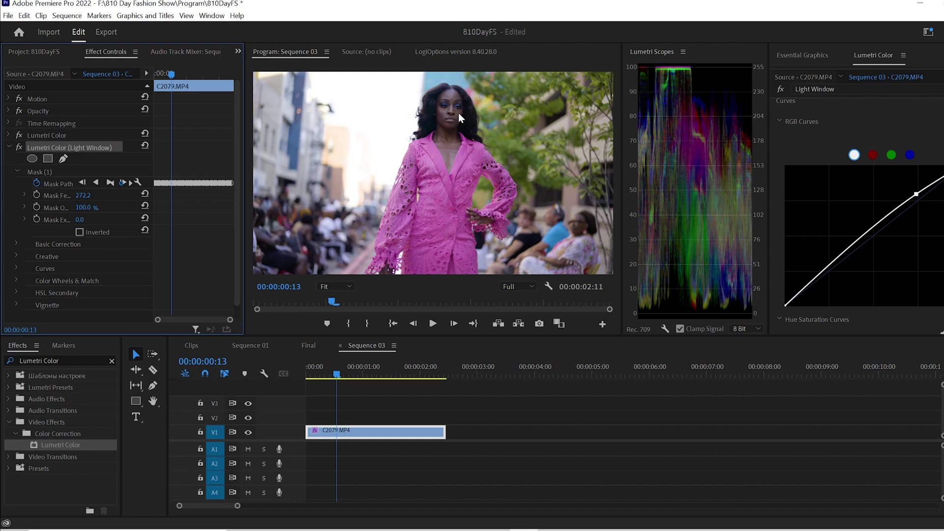
{"action": "left_click", "coordinate": [9, 147]}
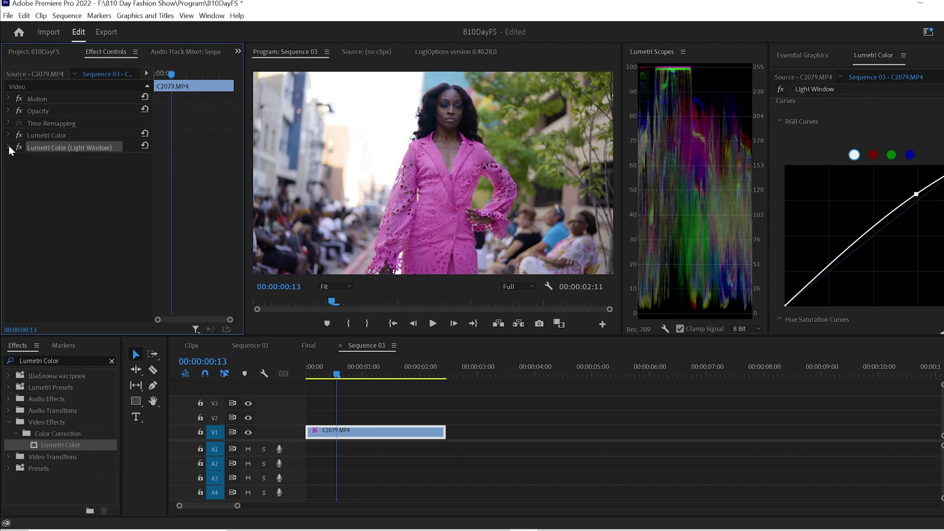
Step: Add another Lumetri Color effect to the C2079.MP4 clip and rename it Face
{"action": "double_click", "coordinate": [59, 444]}
{"action": "right_click", "coordinate": [55, 160]}
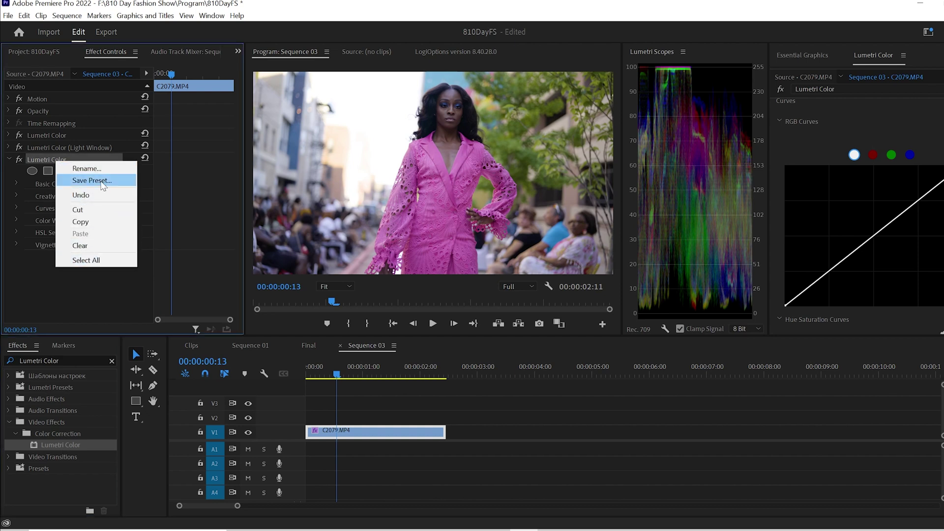
{"action": "left_click", "coordinate": [88, 169]}
{"action": "type", "text": "Face"}
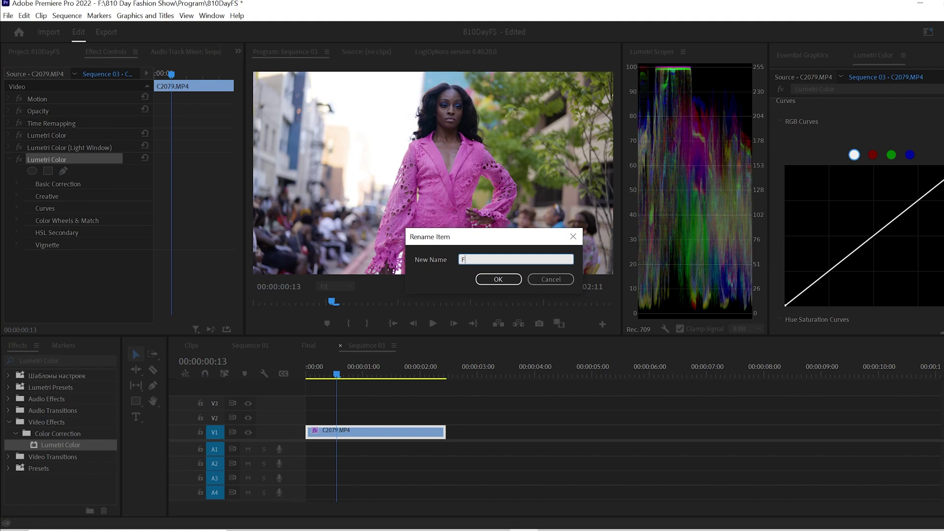
{"action": "left_click", "coordinate": [498, 279]}
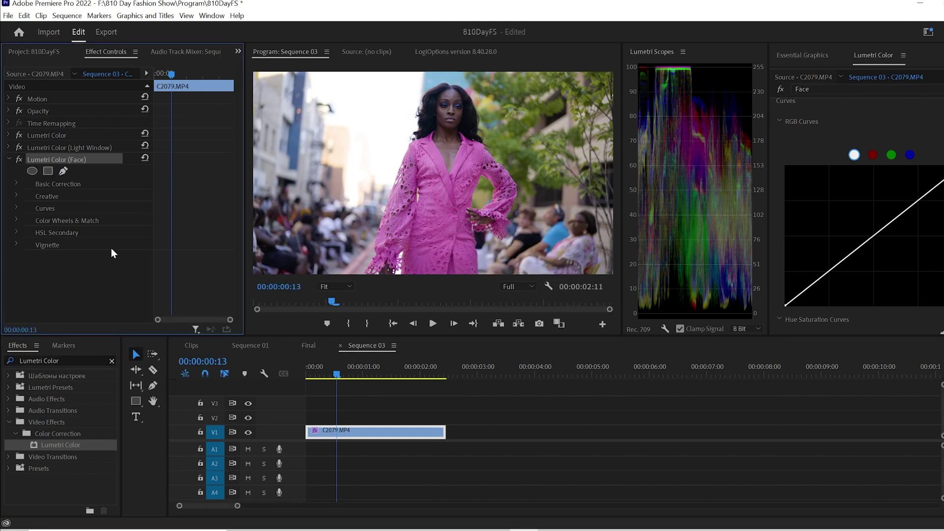
Step: Add an elliptical mask to the Face effect, fitted around the woman's head, with a feather of about 243
{"action": "left_click", "coordinate": [32, 171]}
{"action": "left_click_drag", "start_coordinate": [425, 180], "coordinate": [440, 132]}
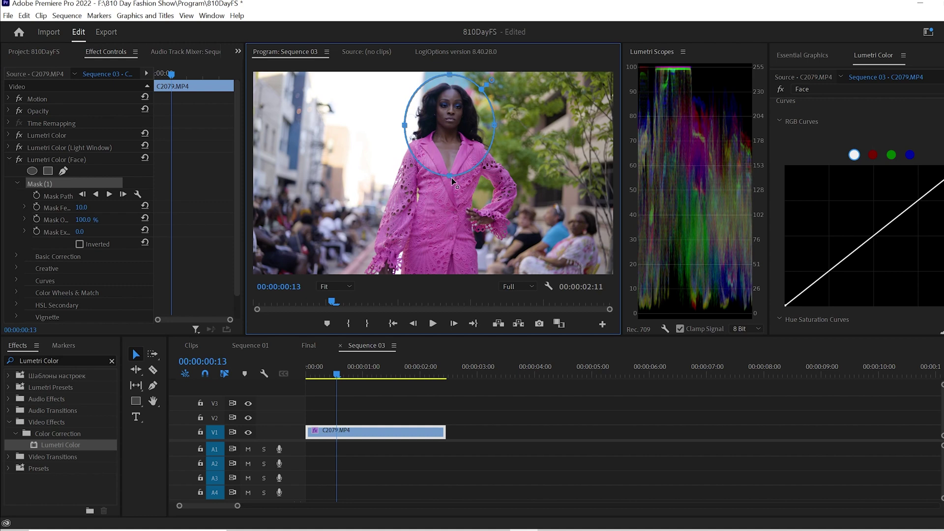
{"action": "left_click_drag", "start_coordinate": [449, 173], "coordinate": [450, 150]}
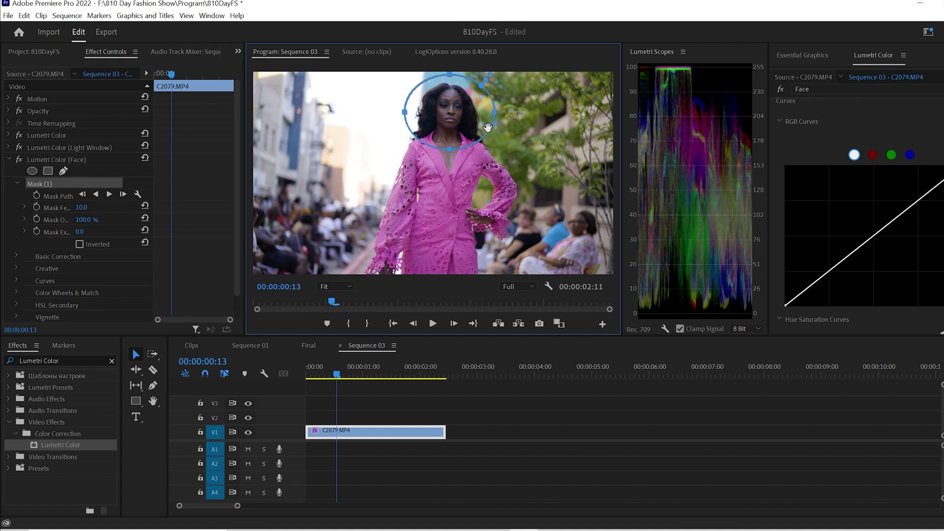
{"action": "left_click_drag", "start_coordinate": [495, 112], "coordinate": [477, 113]}
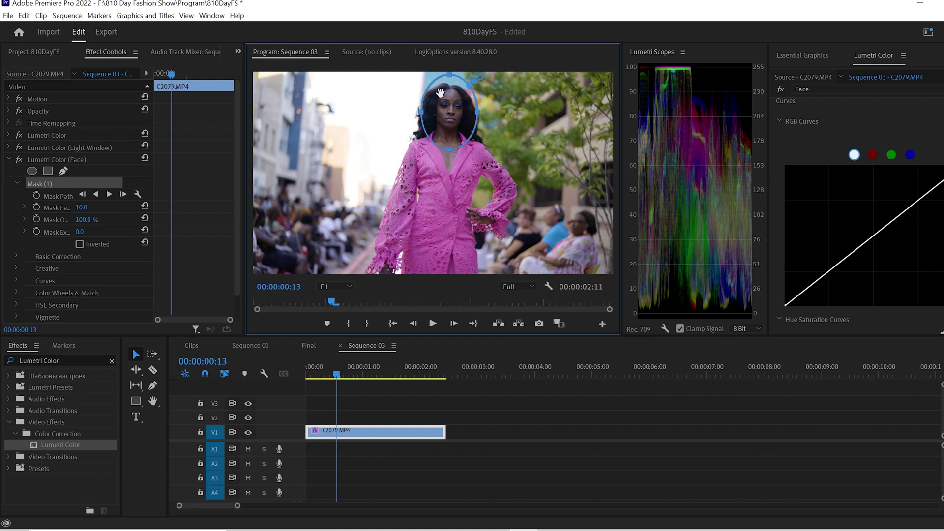
{"action": "left_click_drag", "start_coordinate": [450, 76], "coordinate": [452, 84]}
{"action": "left_click_drag", "start_coordinate": [484, 76], "coordinate": [490, 68]}
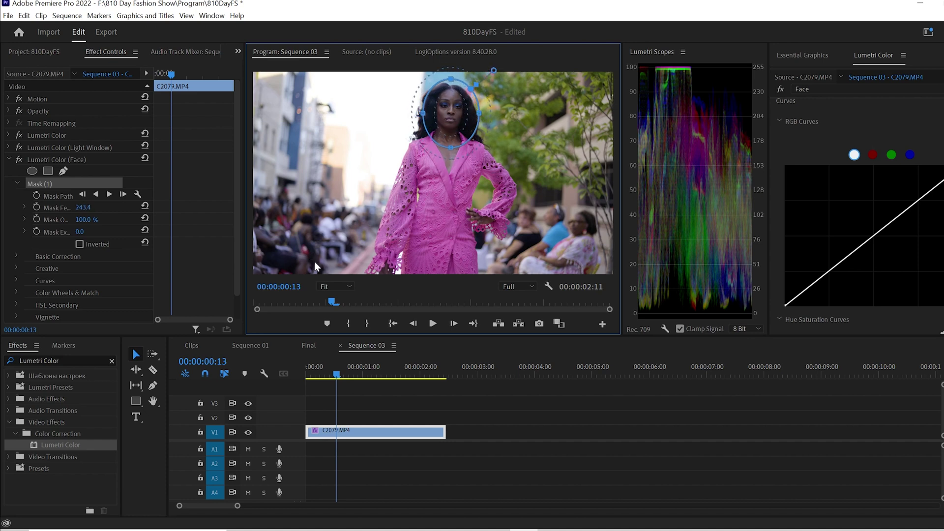
Step: Reposition the Face mask over the woman's head at the clip's first frame and extend it slightly below her chin
{"action": "left_click_drag", "start_coordinate": [172, 73], "coordinate": [147, 78]}
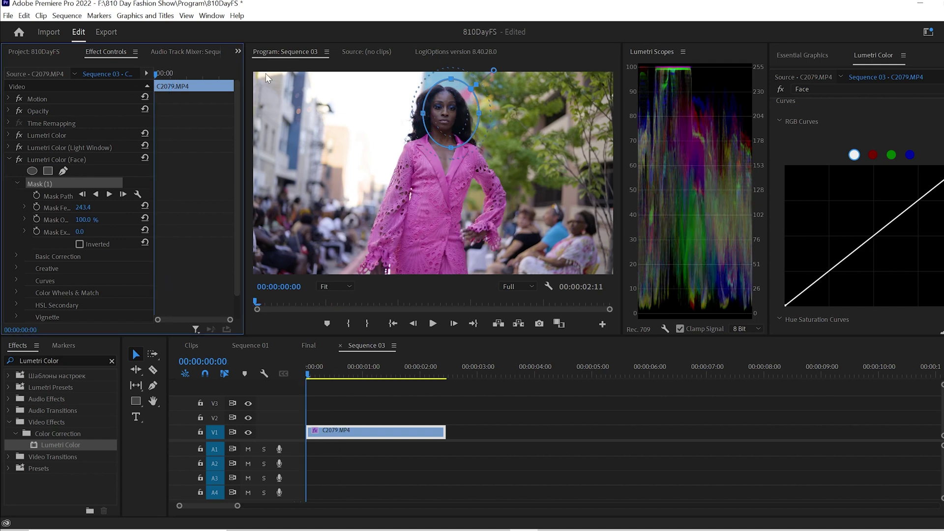
{"action": "left_click_drag", "start_coordinate": [450, 115], "coordinate": [444, 115]}
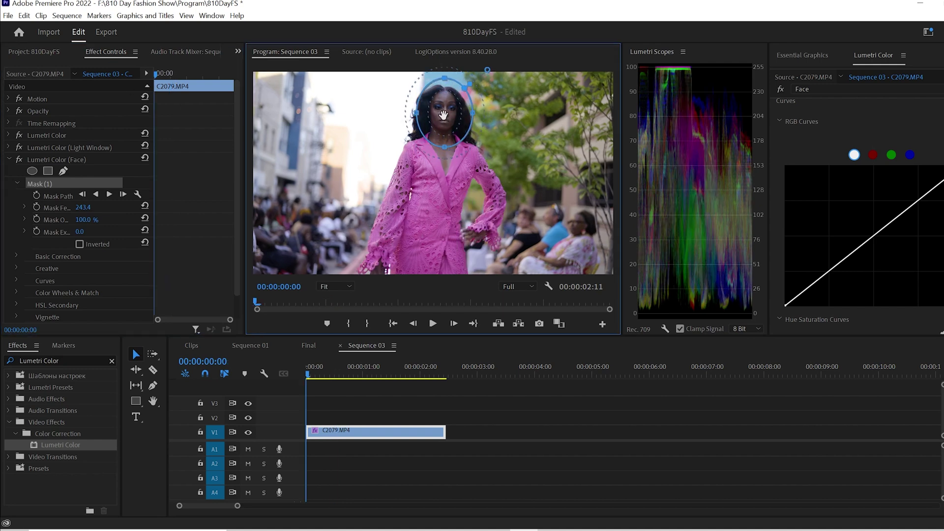
{"action": "left_click_drag", "start_coordinate": [445, 147], "coordinate": [445, 153]}
Step: Brighten the face by raising a highlights point on the white RGB curve, and compare with the Face effect off and on
{"action": "left_click", "coordinate": [926, 198]}
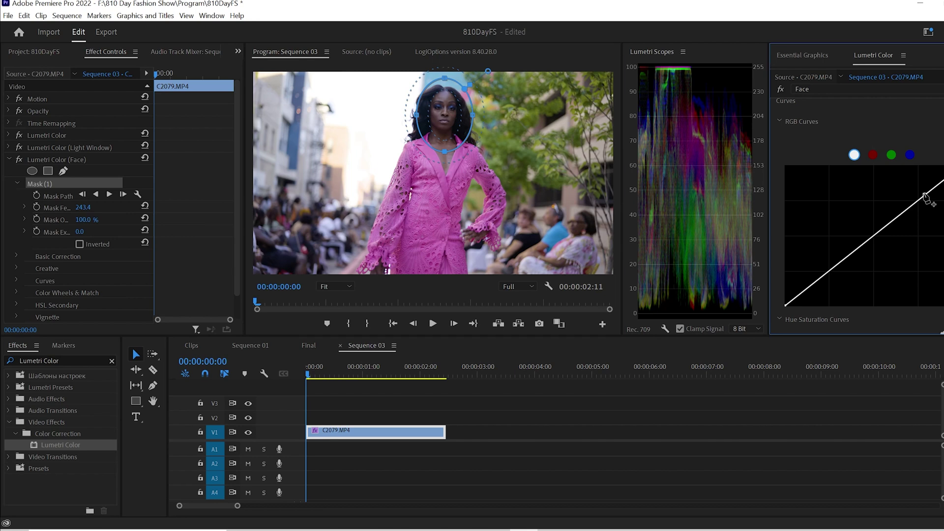
{"action": "left_click_drag", "start_coordinate": [925, 195], "coordinate": [920, 190]}
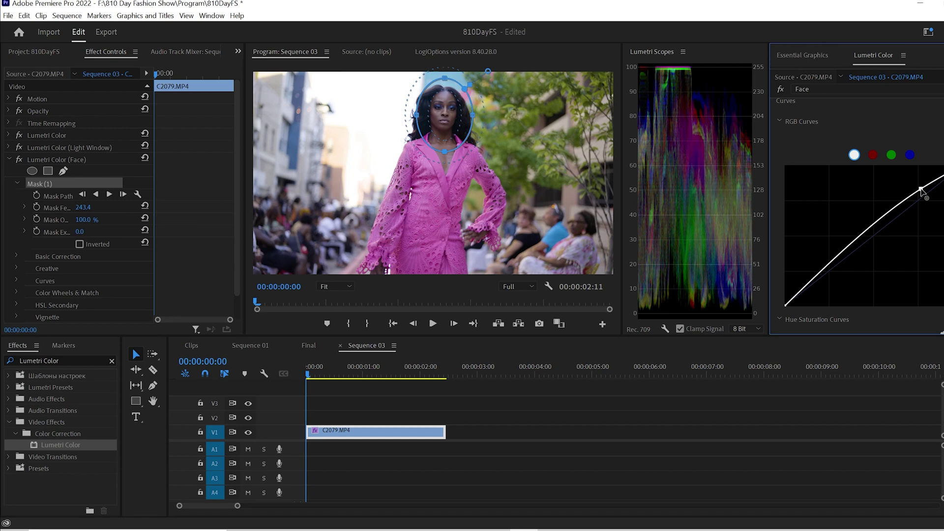
{"action": "left_click", "coordinate": [63, 160]}
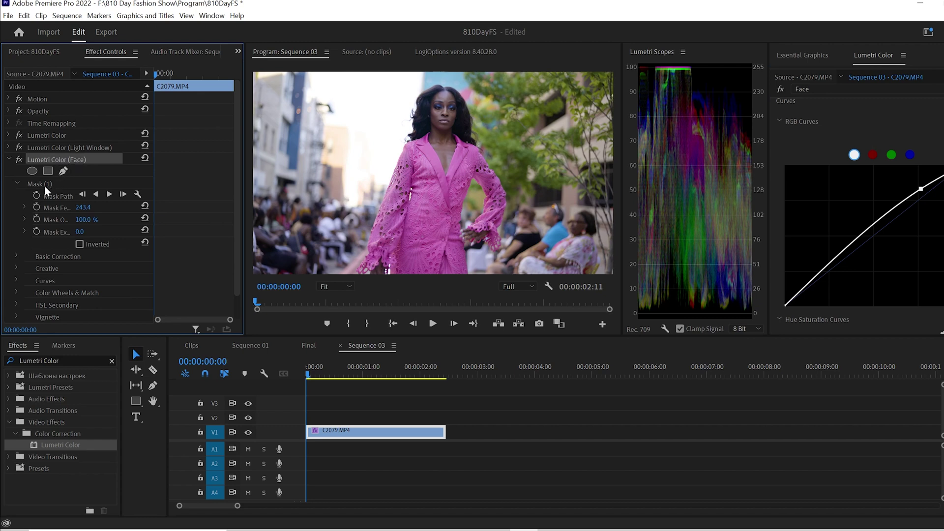
{"action": "left_click", "coordinate": [21, 159]}
{"action": "left_click", "coordinate": [21, 159]}
Step: Track the Face mask forward through the clip and return to the first frame
{"action": "left_click", "coordinate": [101, 184]}
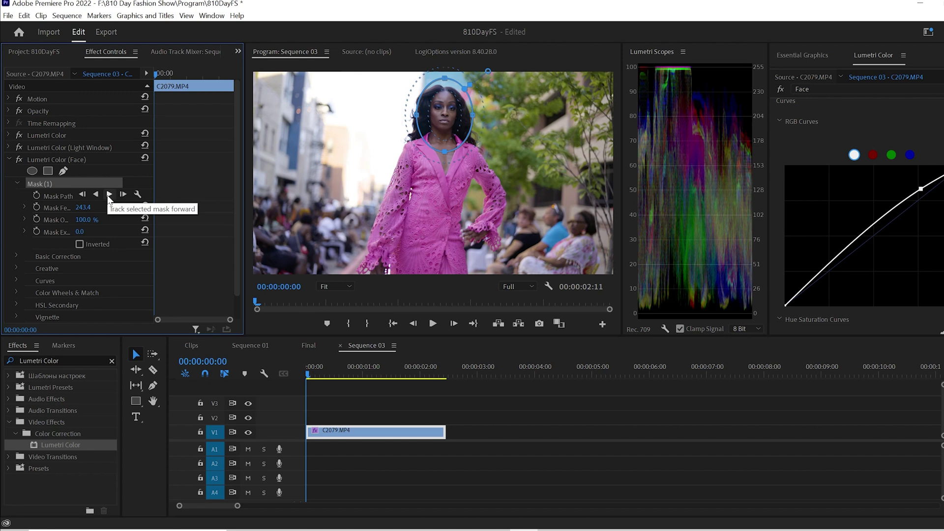
{"action": "left_click", "coordinate": [109, 195]}
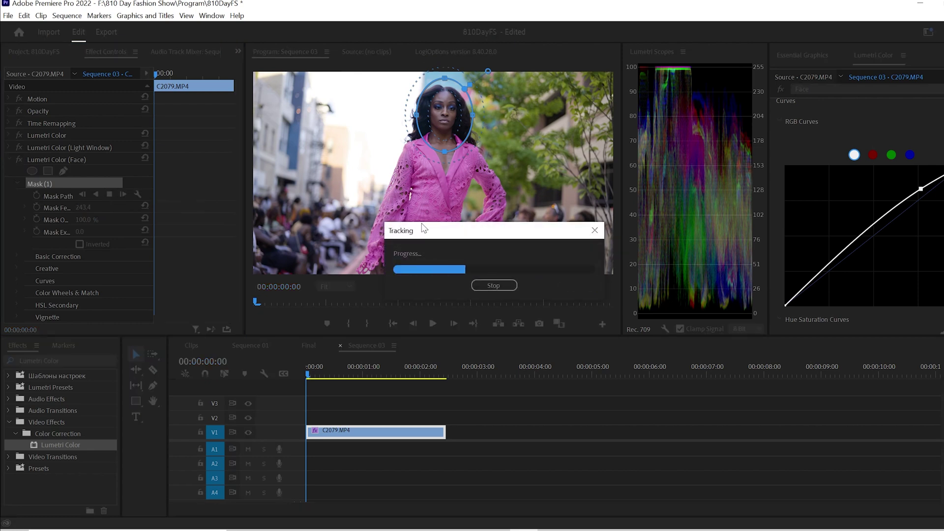
{"action": "left_click_drag", "start_coordinate": [231, 79], "coordinate": [145, 102]}
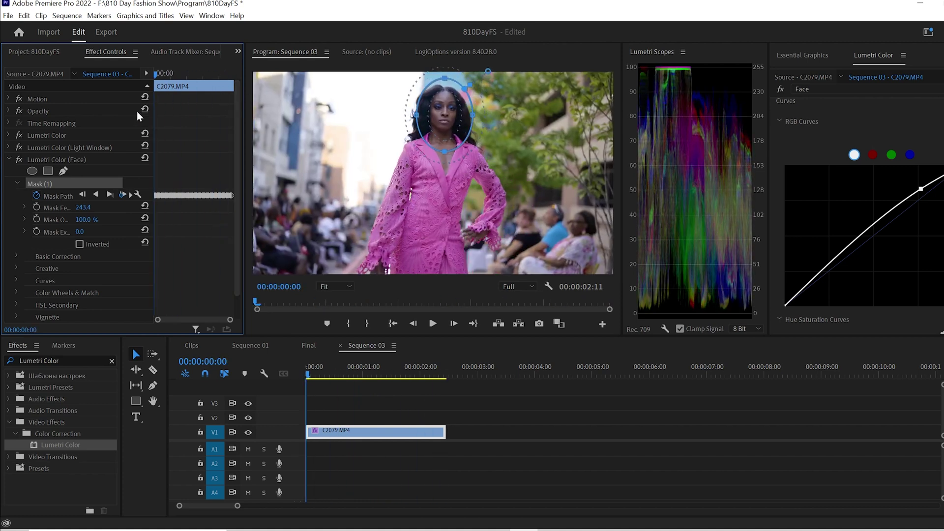
Step: Compare the frame at 00:00:01:09 with the Face and Light Window effects switched off and on
{"action": "left_click", "coordinate": [18, 160]}
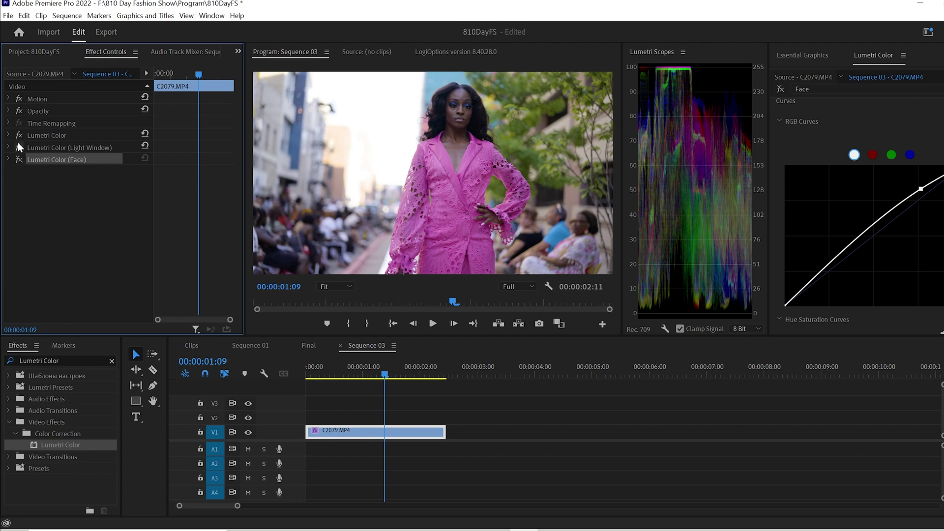
{"action": "left_click", "coordinate": [18, 146]}
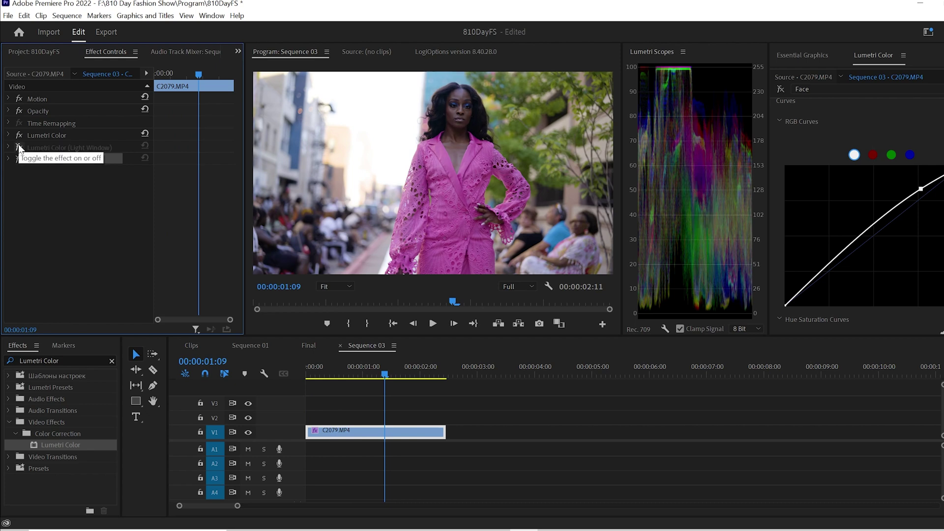
{"action": "left_click", "coordinate": [20, 147]}
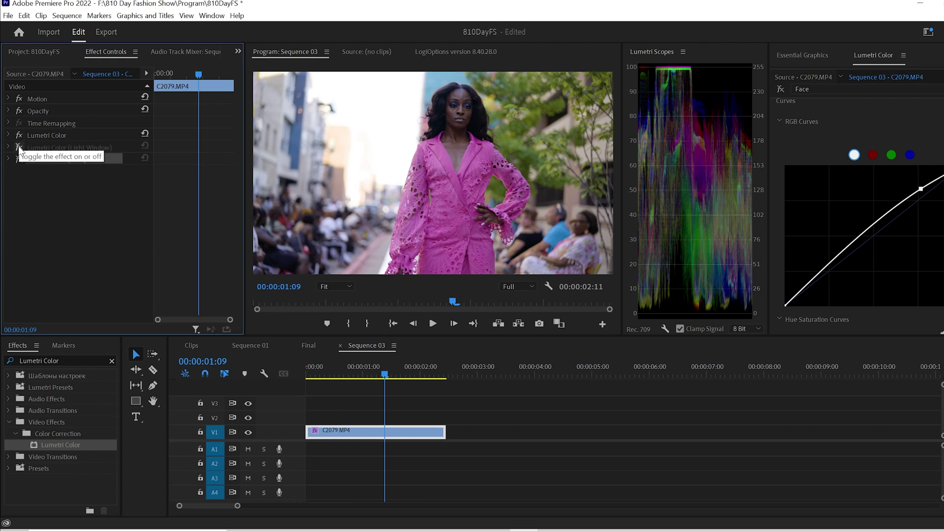
{"action": "left_click", "coordinate": [19, 159]}
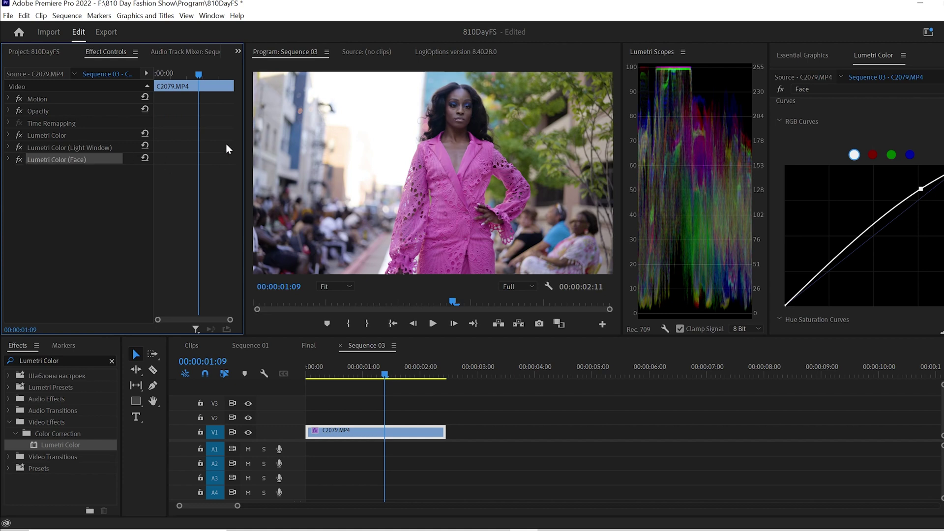
Step: Add a point in the highlights of the Face effect's red RGB curve and raise it very slightly, judging it at 00:00:01:21
{"action": "left_click_drag", "start_coordinate": [198, 75], "coordinate": [217, 84]}
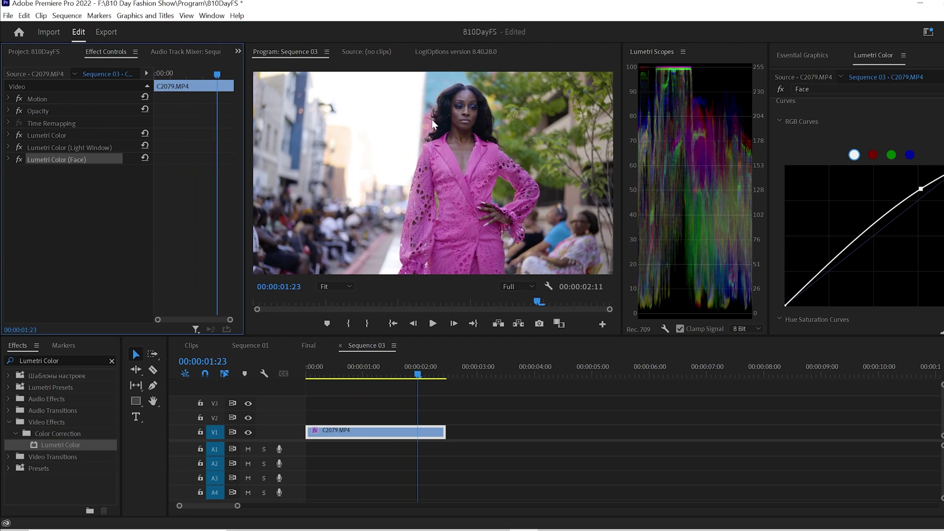
{"action": "left_click", "coordinate": [873, 155]}
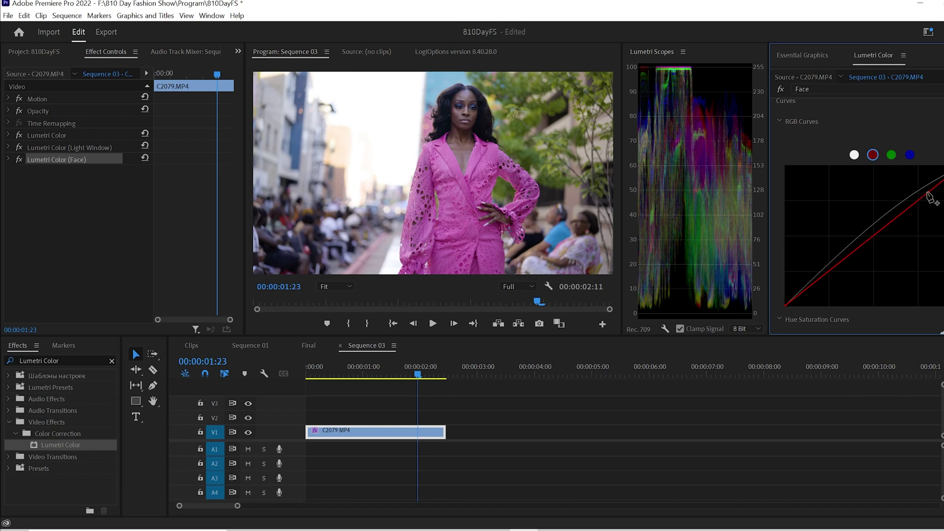
{"action": "key", "text": "Left"}
{"action": "key", "text": "Left"}
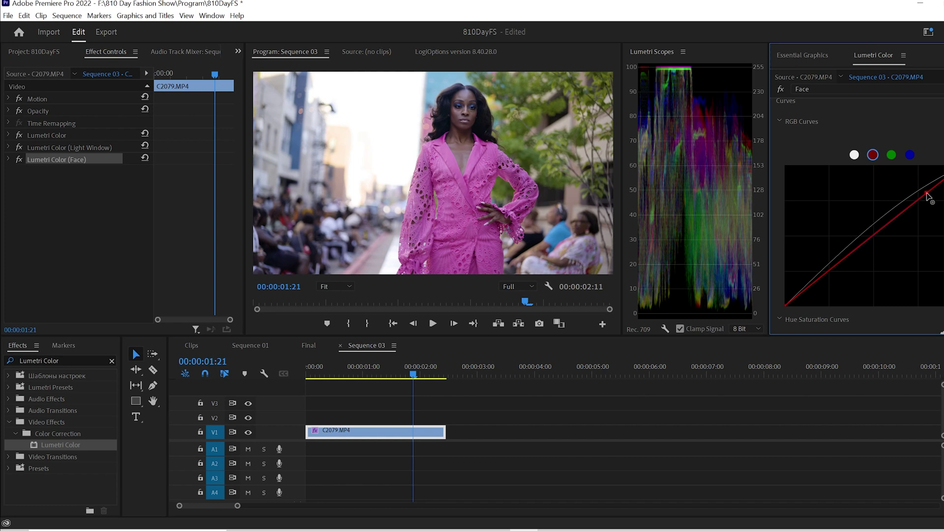
{"action": "left_click_drag", "start_coordinate": [926, 193], "coordinate": [931, 190]}
Step: Look through the graded clips in the Clips sequence and examine their Lumetri Color corrections
{"action": "left_click", "coordinate": [19, 158]}
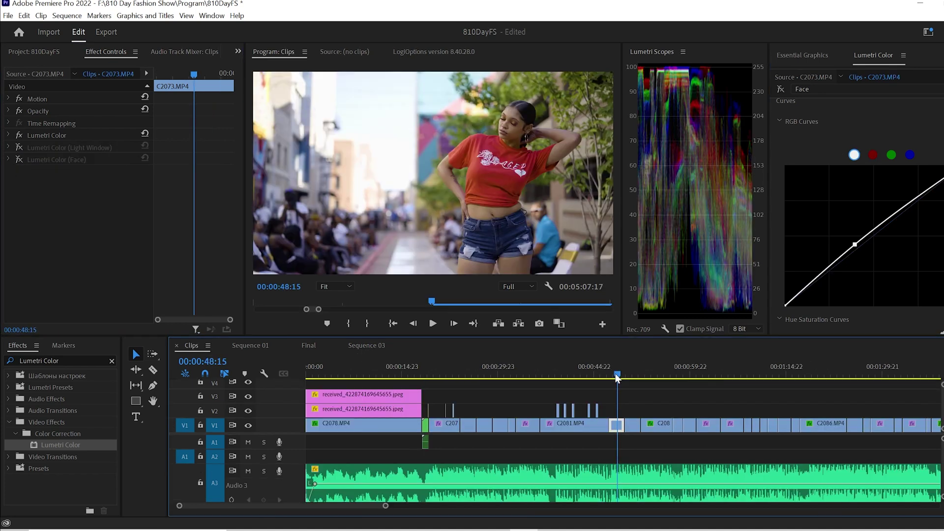
{"action": "left_click_drag", "start_coordinate": [617, 376], "coordinate": [751, 373]}
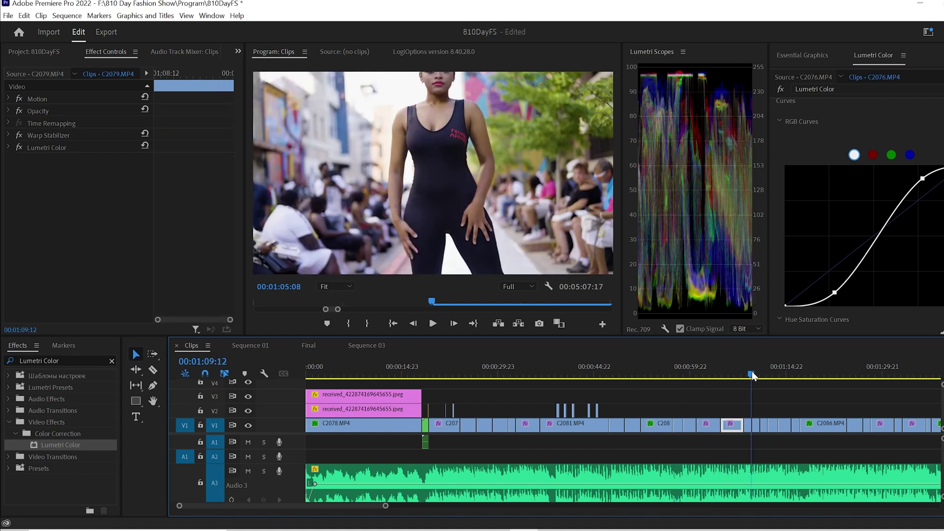
{"action": "left_click", "coordinate": [10, 150]}
{"action": "left_click", "coordinate": [862, 376]}
{"action": "left_click_drag", "start_coordinate": [371, 506], "coordinate": [425, 506]}
Step: Bring the C2086.MP4 clip from the Clips sequence into Sequence 03 and delete its Face effect
{"action": "left_click", "coordinate": [378, 426]}
{"action": "left_click", "coordinate": [9, 147]}
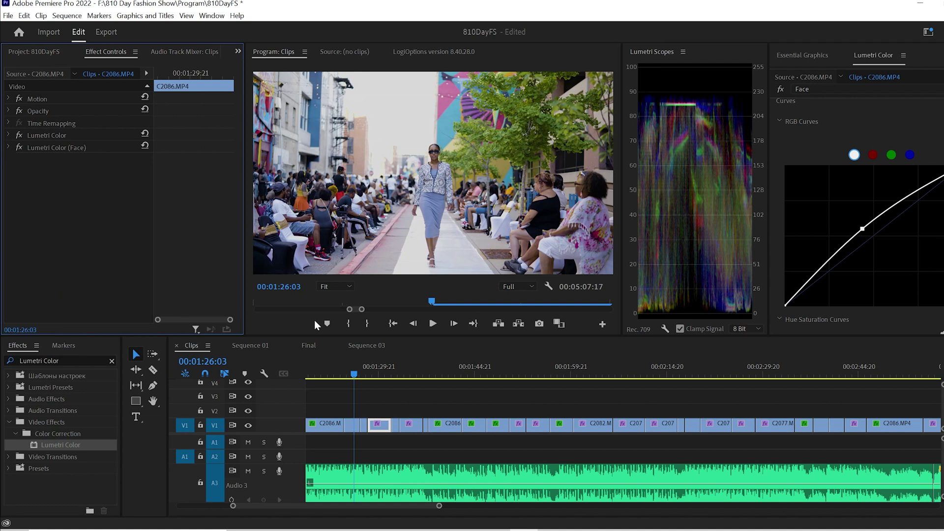
{"action": "left_click", "coordinate": [367, 346]}
{"action": "key", "text": "space"}
{"action": "left_click", "coordinate": [22, 150]}
{"action": "key", "text": "Delete"}
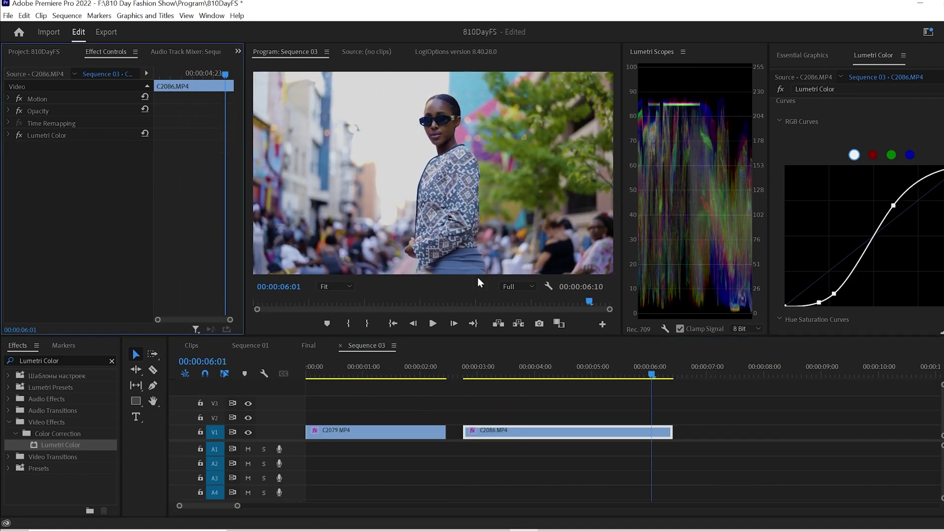
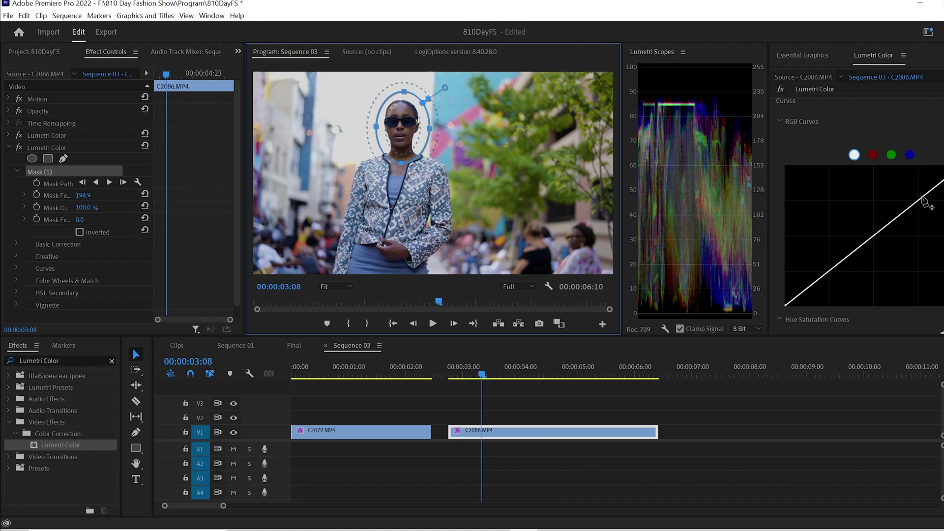
Step: Center the elliptical mask on the woman's head at the C2086.MP4 clip's first frame and track it forward
{"action": "left_click_drag", "start_coordinate": [404, 126], "coordinate": [403, 124]}
{"action": "key", "text": "shift+Left"}
{"action": "key", "text": "shift+Left"}
{"action": "key", "text": "shift+Left"}
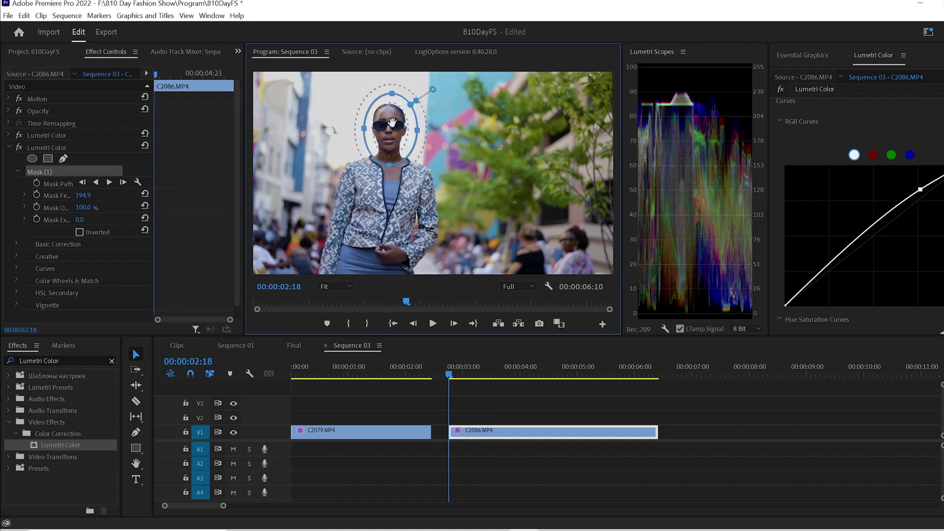
{"action": "left_click", "coordinate": [108, 181]}
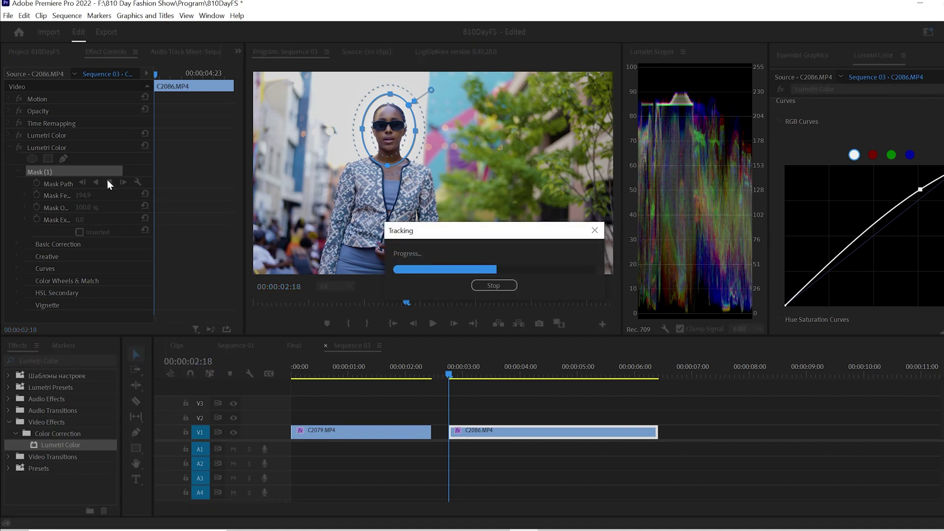
Step: Play back the tracked face correction on the C2086.MP4 clip and collapse the effect's settings
{"action": "left_click_drag", "start_coordinate": [237, 73], "coordinate": [160, 64]}
{"action": "key", "text": "space"}
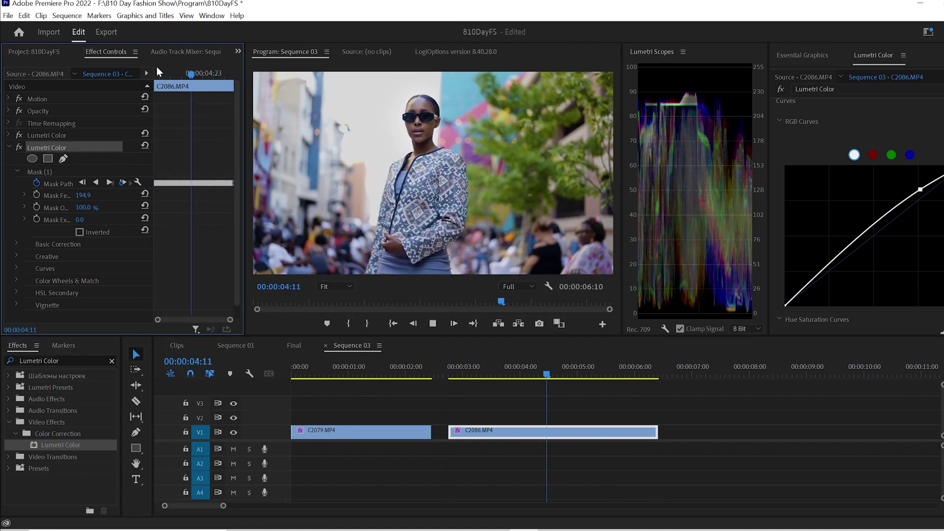
{"action": "left_click", "coordinate": [9, 147]}
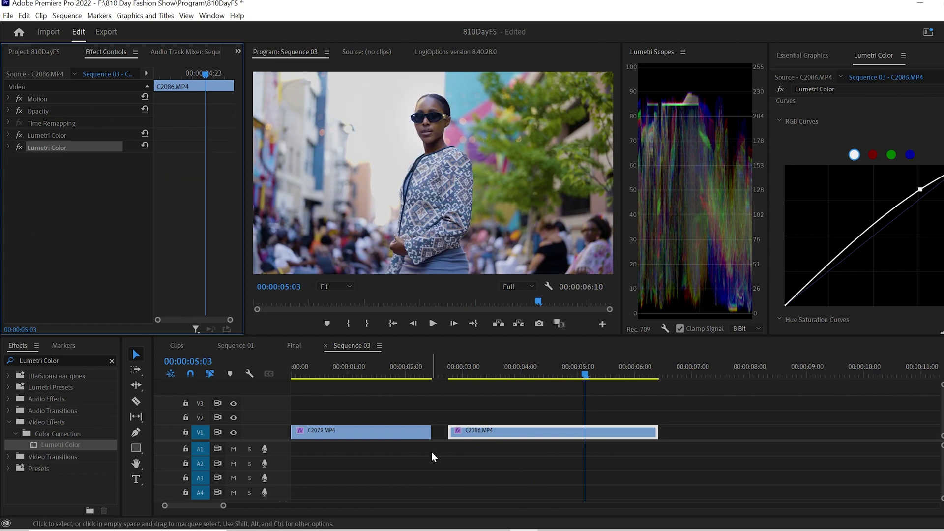
{"action": "left_click", "coordinate": [500, 370]}
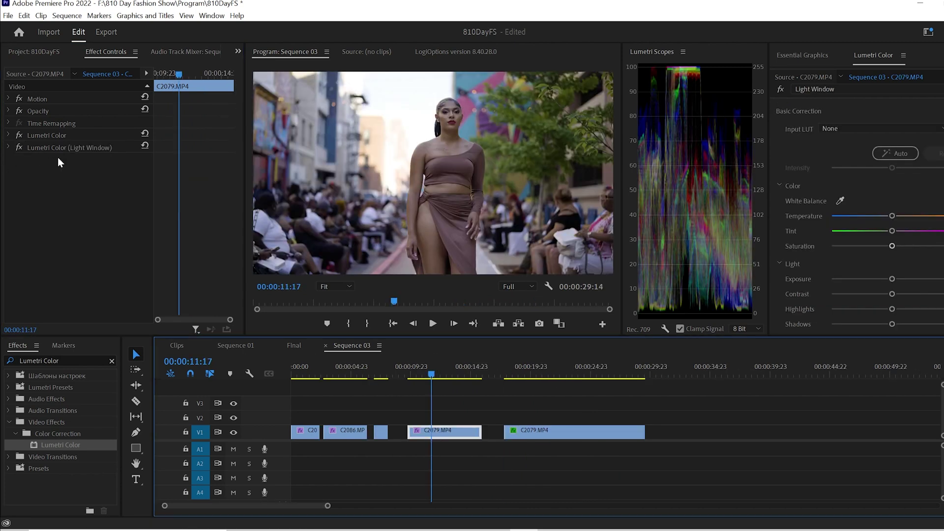
Step: Compare the C2079.MP4 clip at 00:00:11:17 with the Light Window effect off and on, and delete that effect
{"action": "left_click", "coordinate": [19, 147]}
{"action": "left_click", "coordinate": [19, 148]}
{"action": "left_click", "coordinate": [19, 148]}
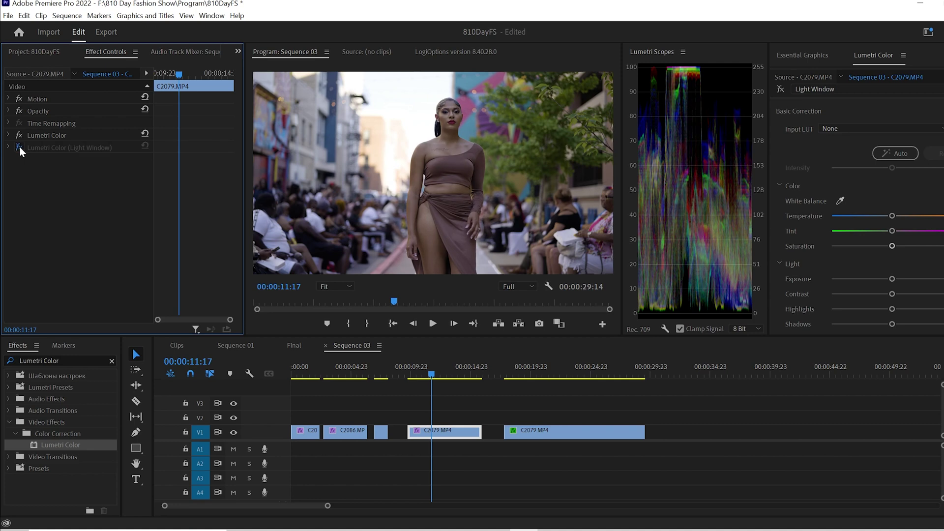
{"action": "left_click", "coordinate": [19, 147]}
{"action": "key", "text": "Delete"}
Step: Add a new Lumetri Color effect with a tall elliptical mask around the woman's whole figure, with a feather of about 290
{"action": "double_click", "coordinate": [60, 445]}
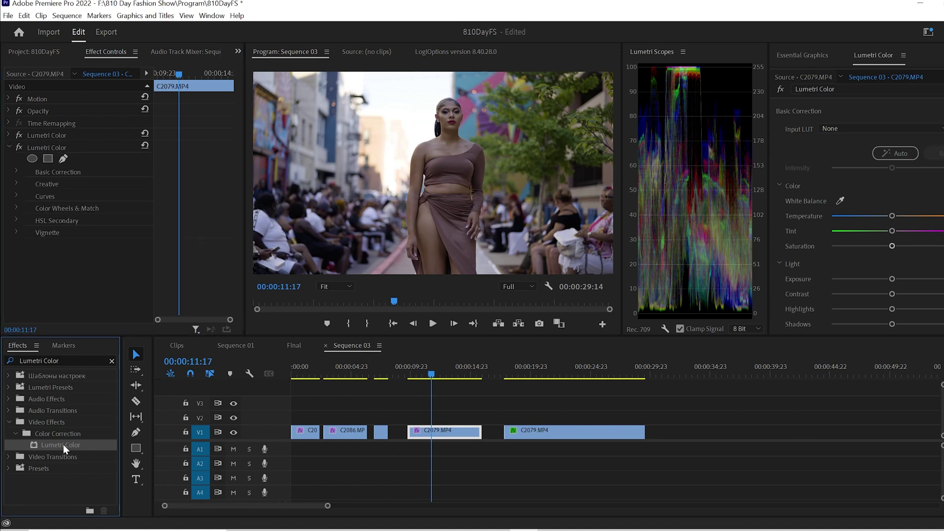
{"action": "left_click", "coordinate": [32, 158]}
{"action": "left_click_drag", "start_coordinate": [448, 196], "coordinate": [451, 284]}
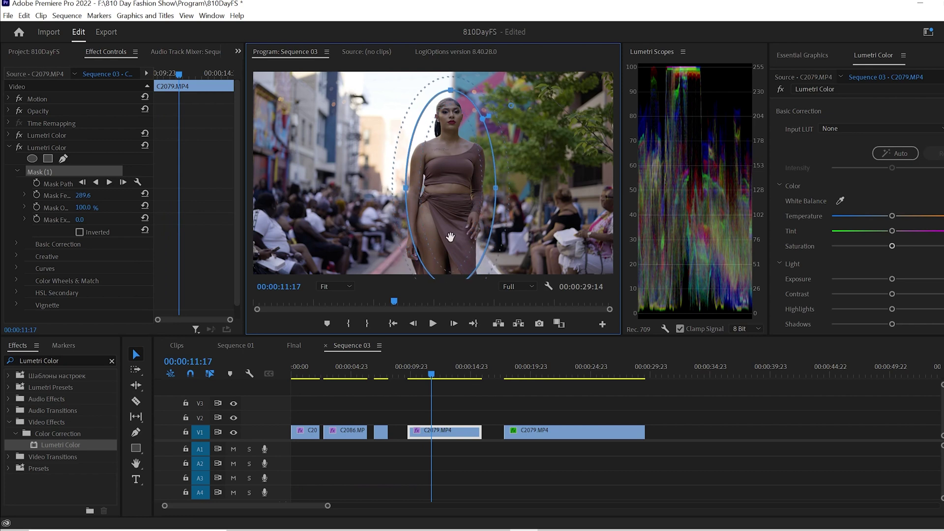
Step: Re-center the elliptical mask on the woman's figure at the C2079.MP4 clip's first frame and raise the upper midtones of its RGB curve
{"action": "left_click", "coordinate": [157, 74]}
{"action": "left_click", "coordinate": [455, 158]}
{"action": "left_click", "coordinate": [866, 111]}
{"action": "scroll", "coordinate": [920, 209], "scroll_direction": "down", "scroll_amount": 3}
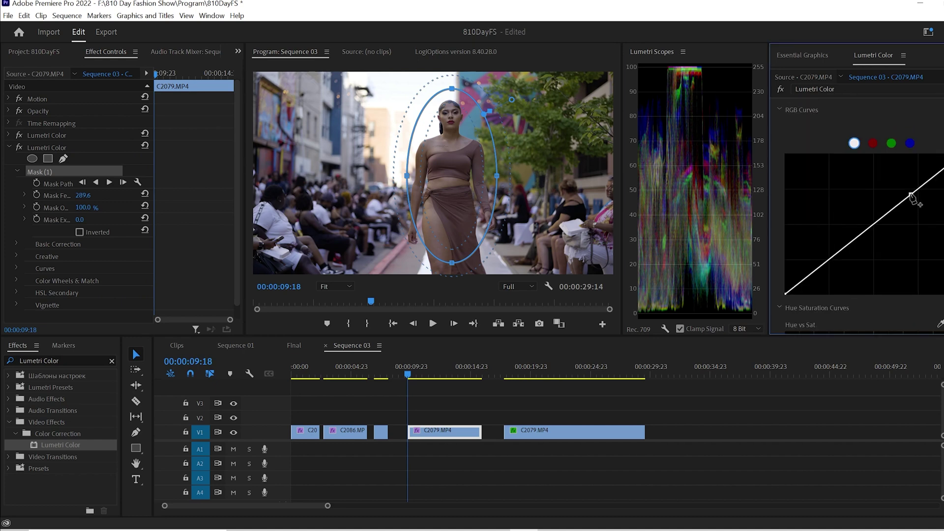
{"action": "left_click_drag", "start_coordinate": [911, 197], "coordinate": [906, 191]}
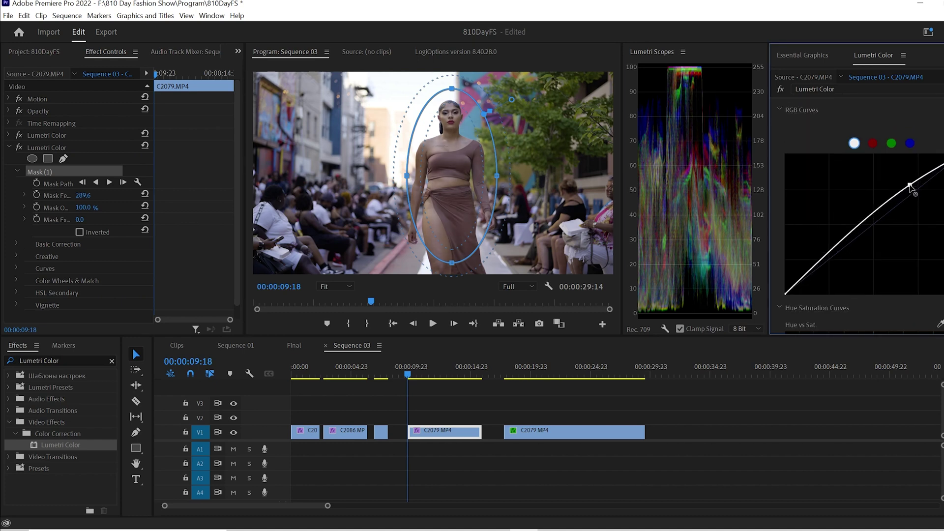
Step: Toggle the masked Lumetri Color effect to compare the brightening, and play back the C2079.MP4 clip
{"action": "left_click", "coordinate": [18, 147]}
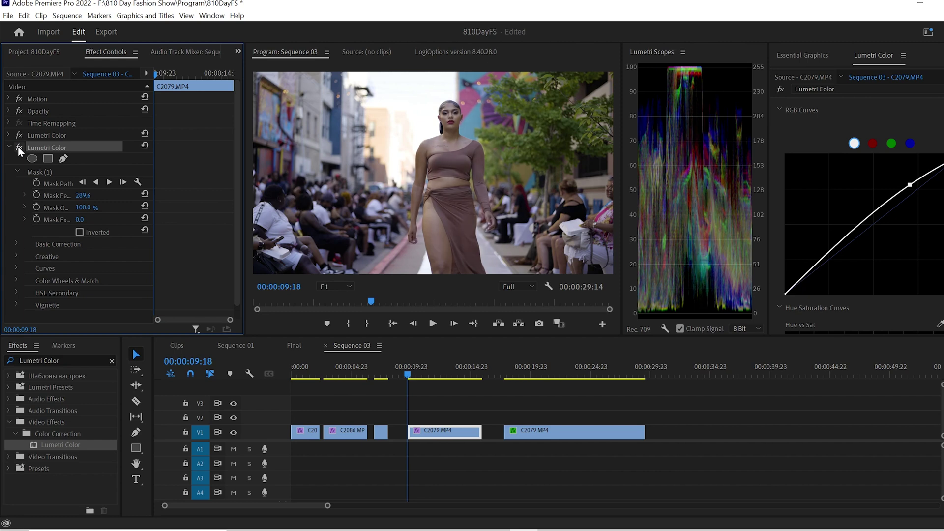
{"action": "key", "text": "space"}
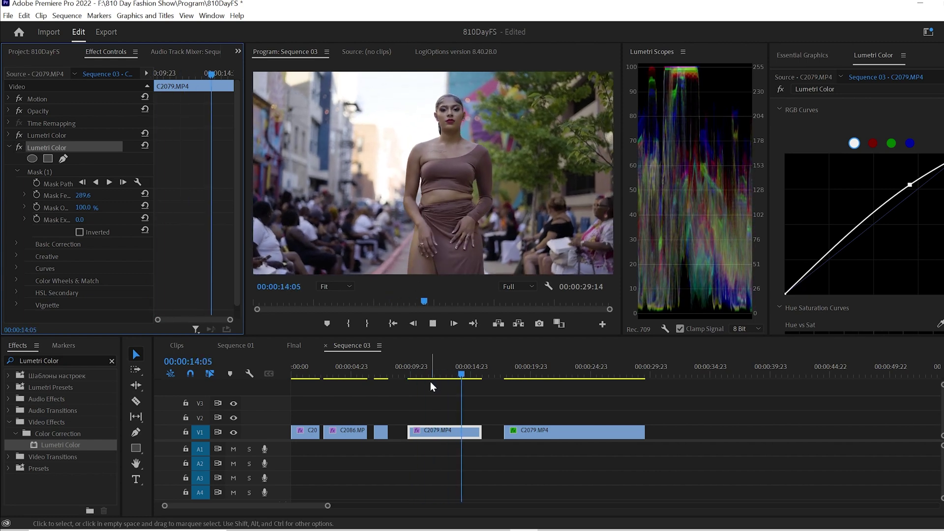
{"action": "key", "text": "space"}
Step: Track the figure mask forward from the C2079.MP4 clip's first frame and play back the tracked correction
{"action": "key", "text": "Up"}
{"action": "left_click", "coordinate": [39, 171]}
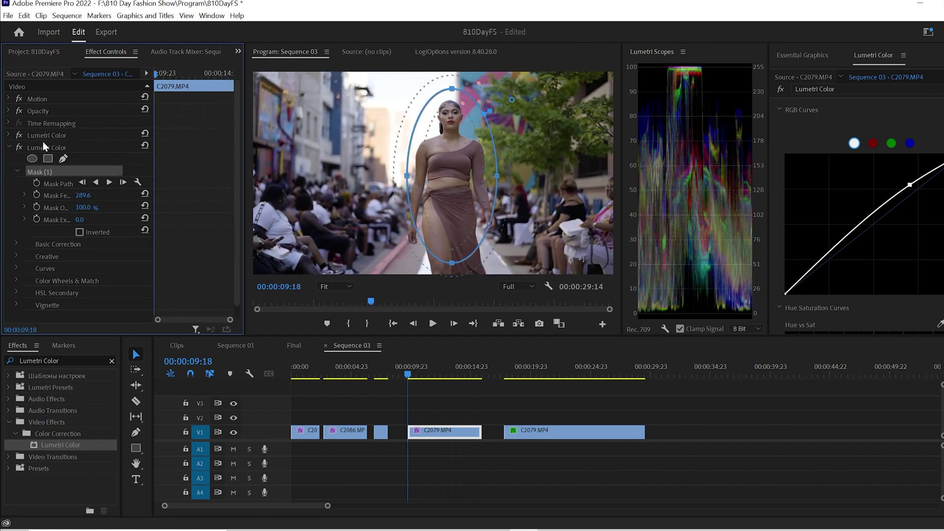
{"action": "left_click", "coordinate": [109, 182]}
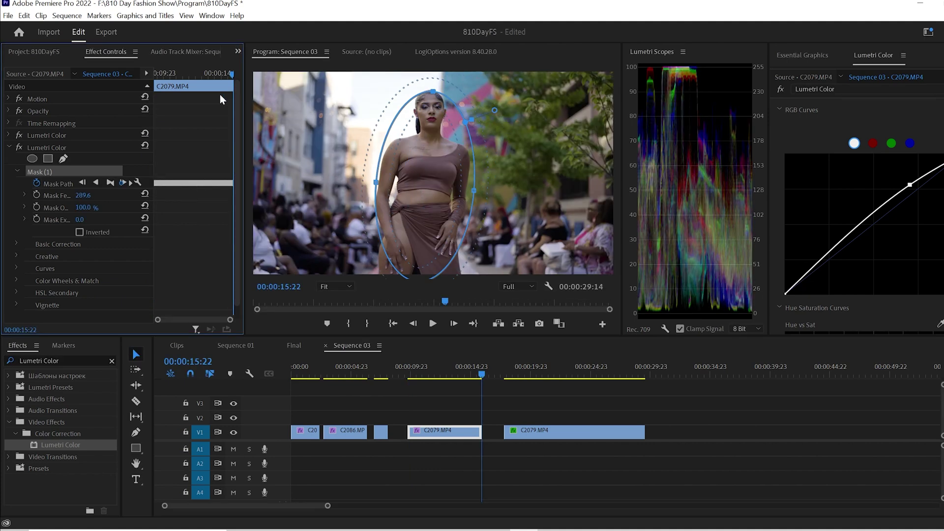
{"action": "key", "text": "space"}
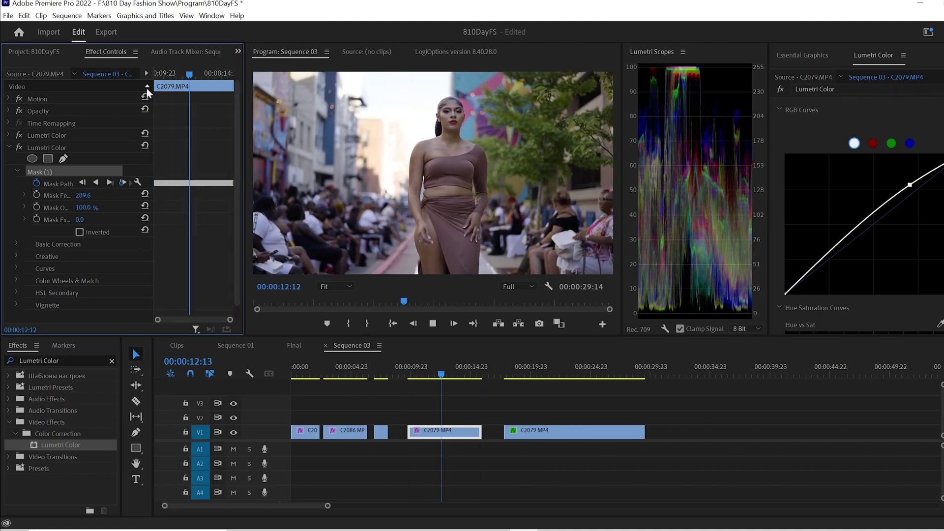